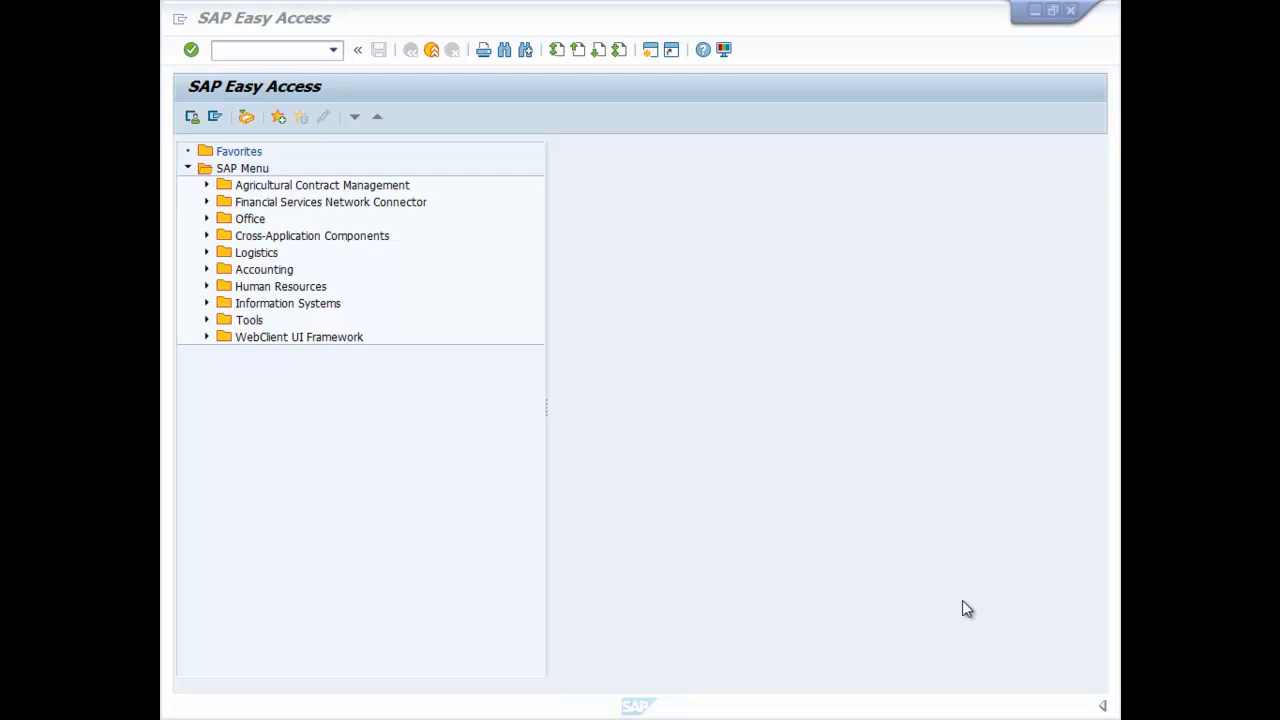
Start the FB60 vendor invoice entry transaction.
click(310, 51)
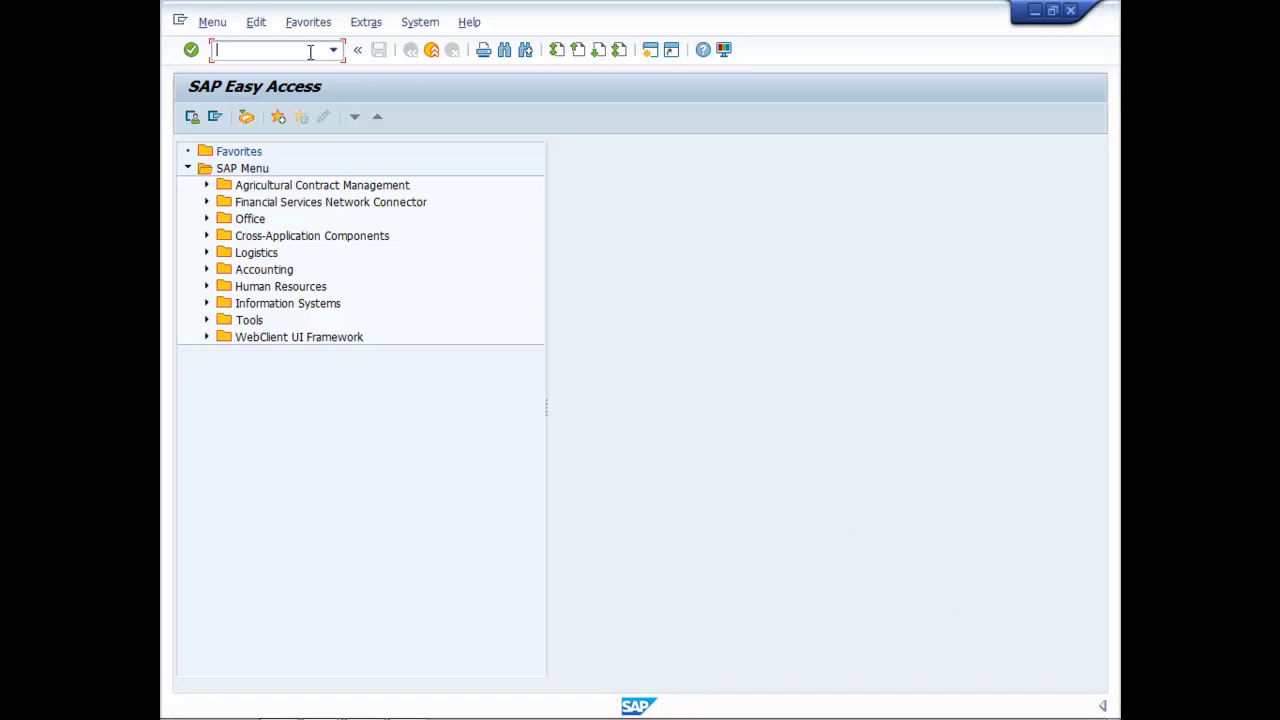
text(FB60)
key(Return)
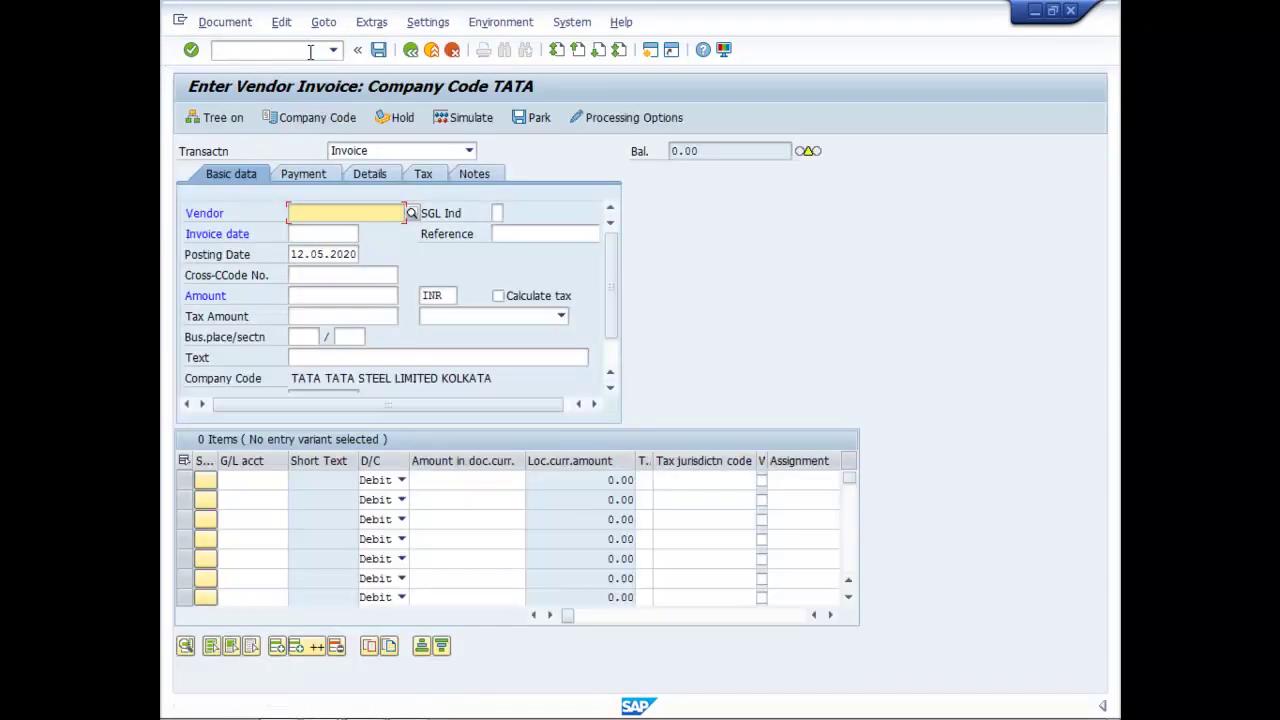
Search vendors for company code TATA and choose VIBGYOR INDIA LIMITED of Kolkata.
click(412, 215)
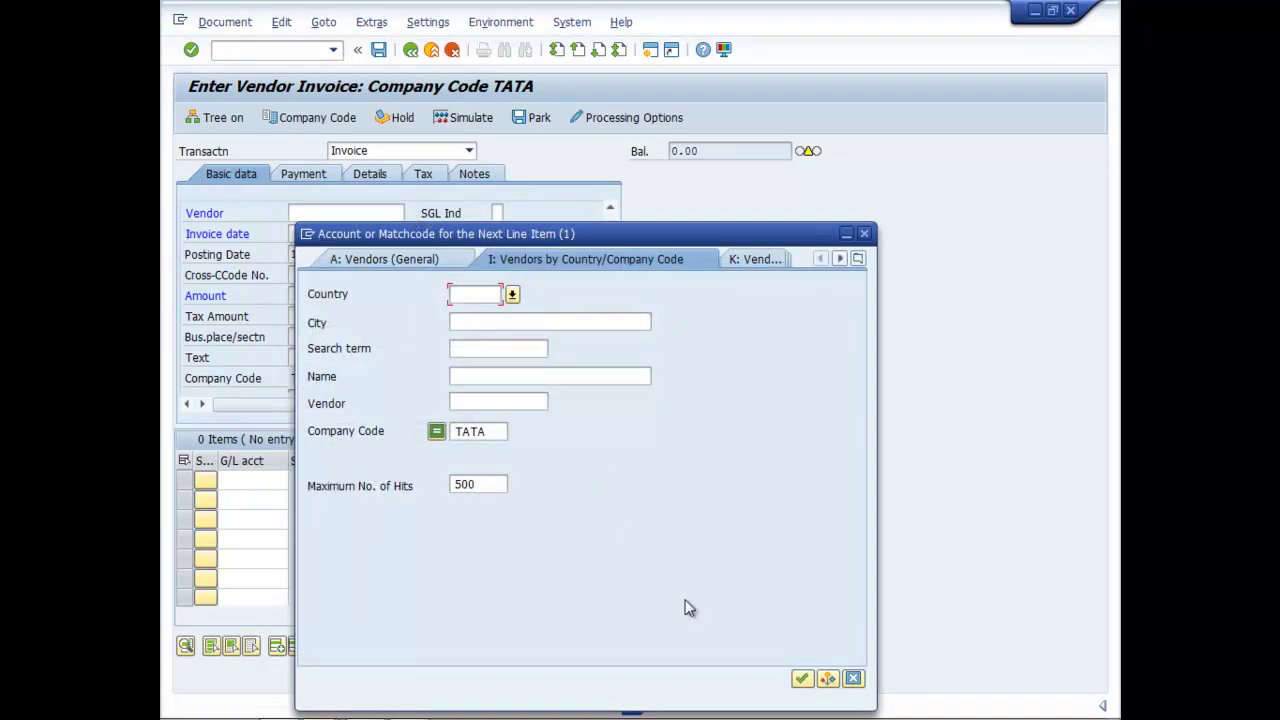
click(802, 679)
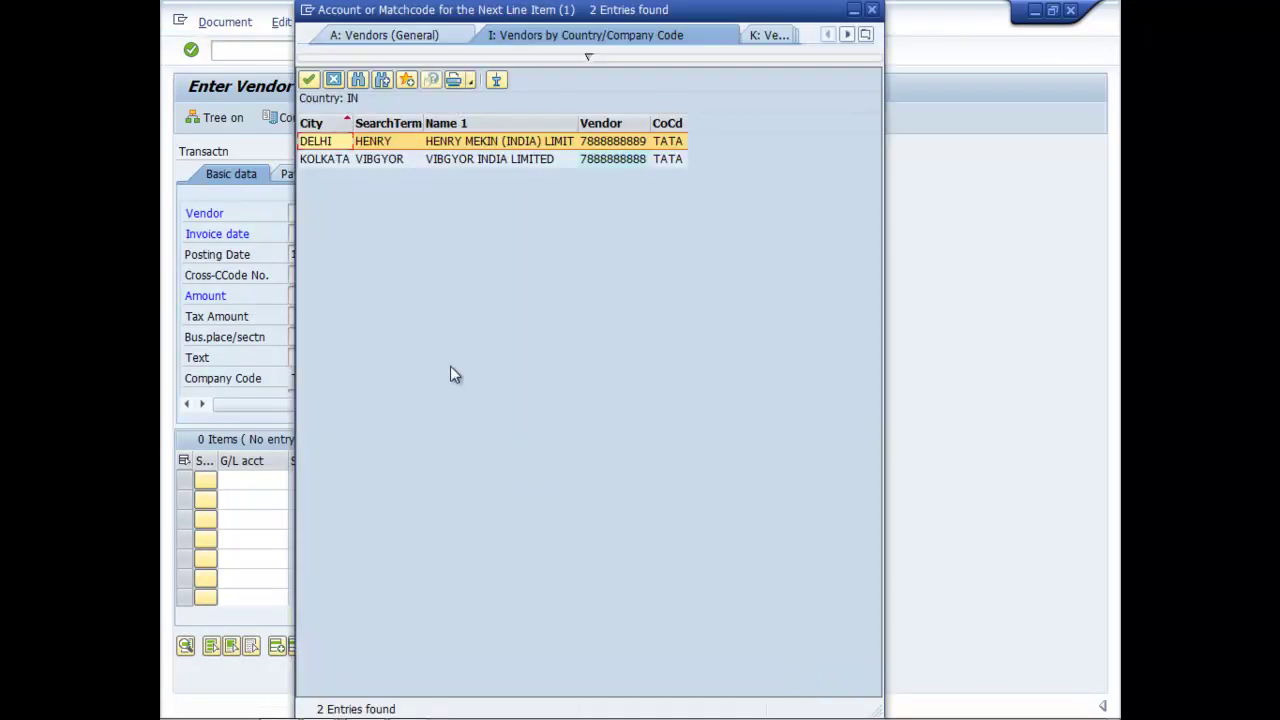
click(327, 162)
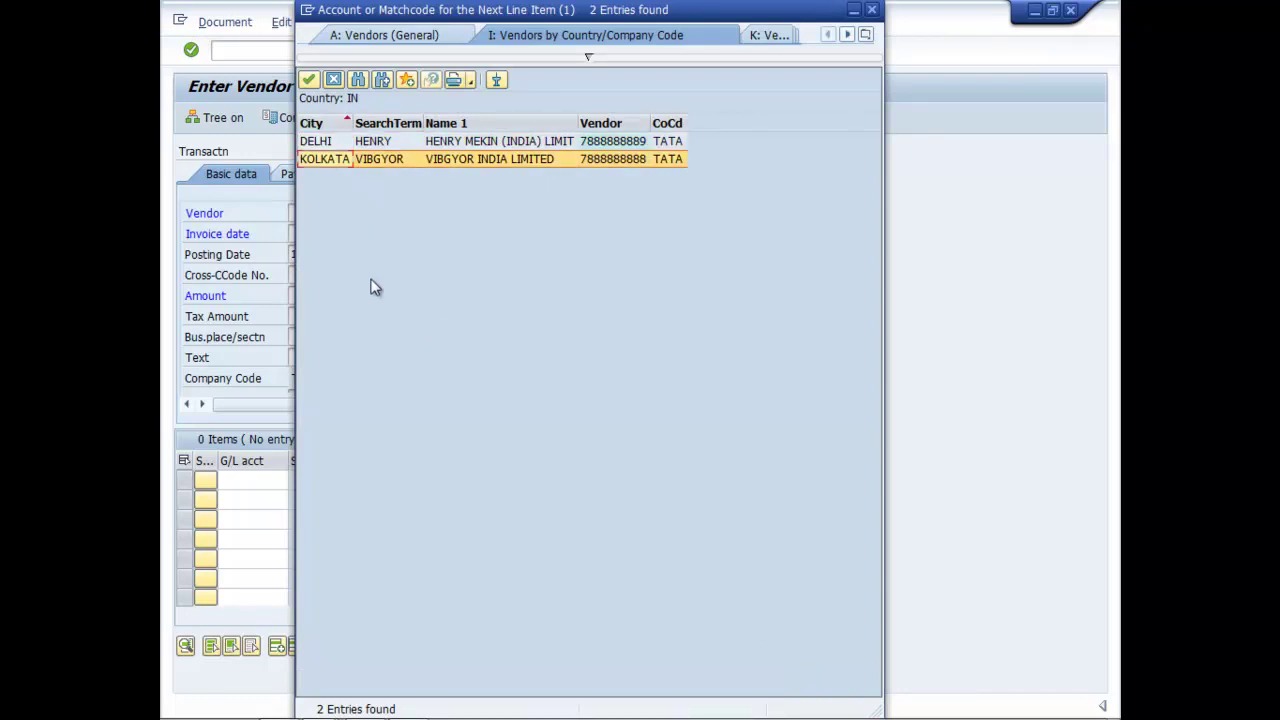
click(308, 79)
Enter invoice date 02.04.2020, amount 16800, tax amount 1800, and begin the invoice text with 'Pu'.
click(310, 237)
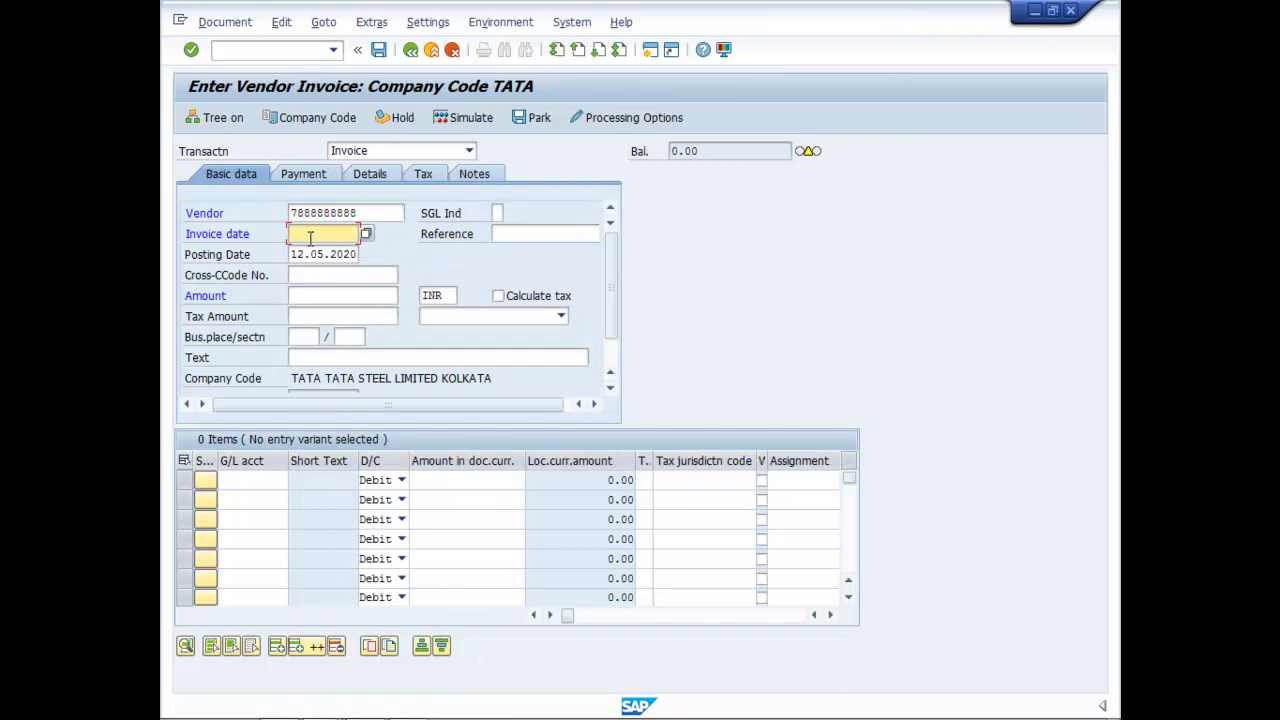
text(02)
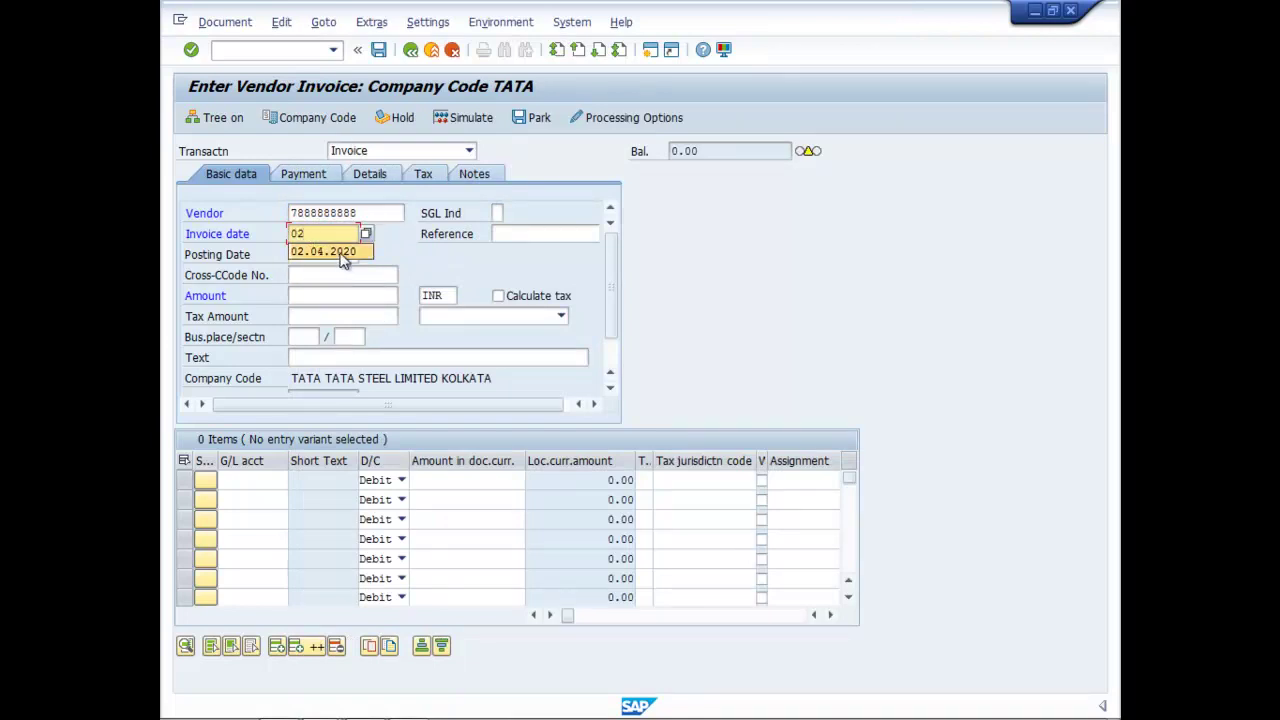
click(323, 252)
click(321, 296)
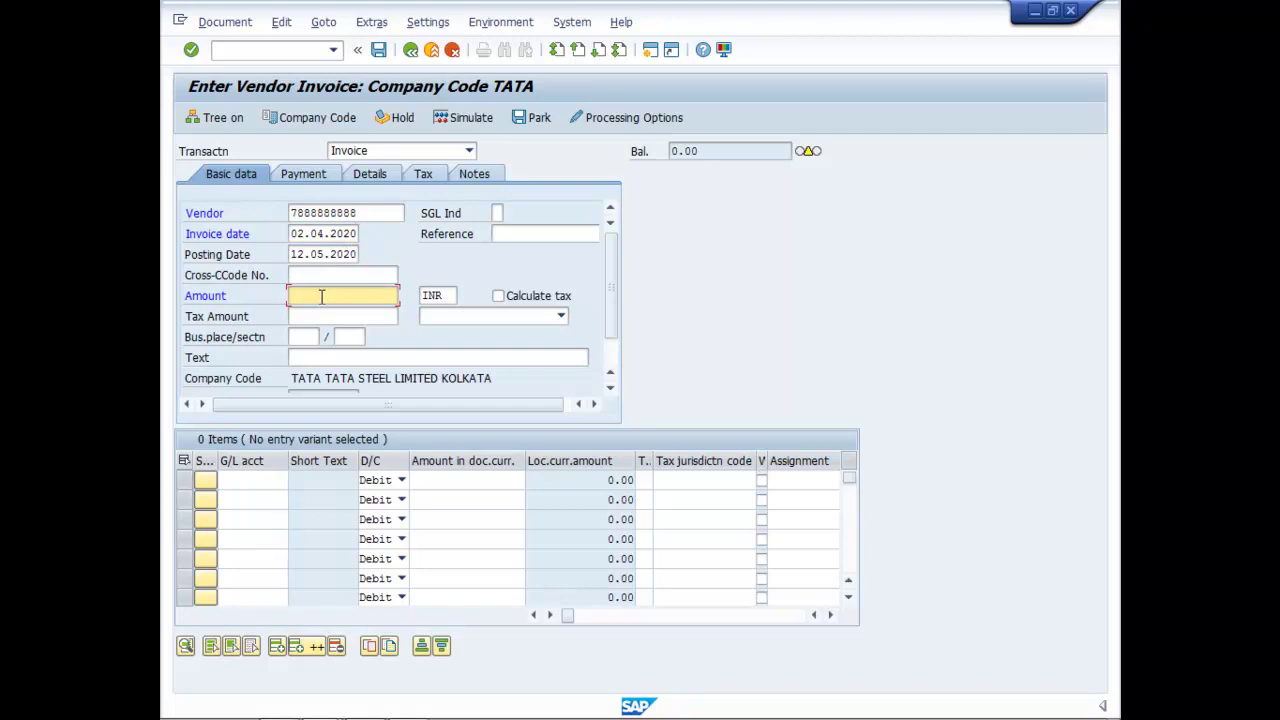
text(16800)
click(298, 316)
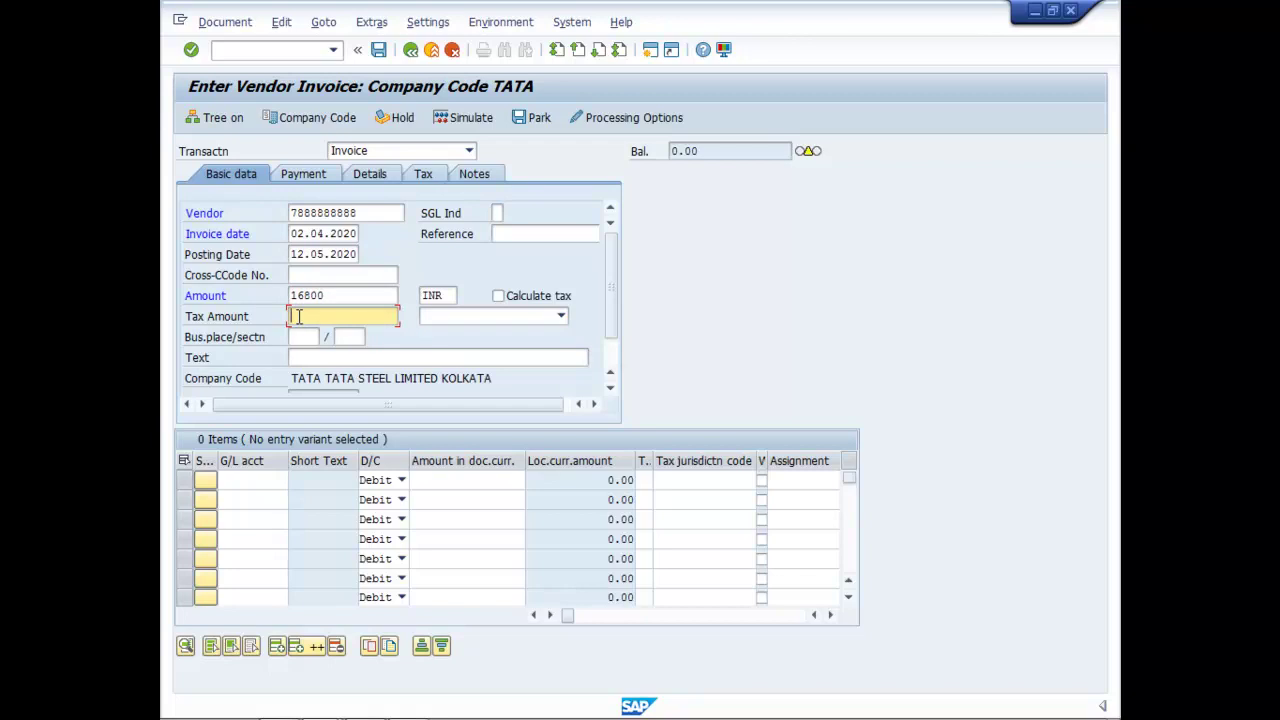
text(18)
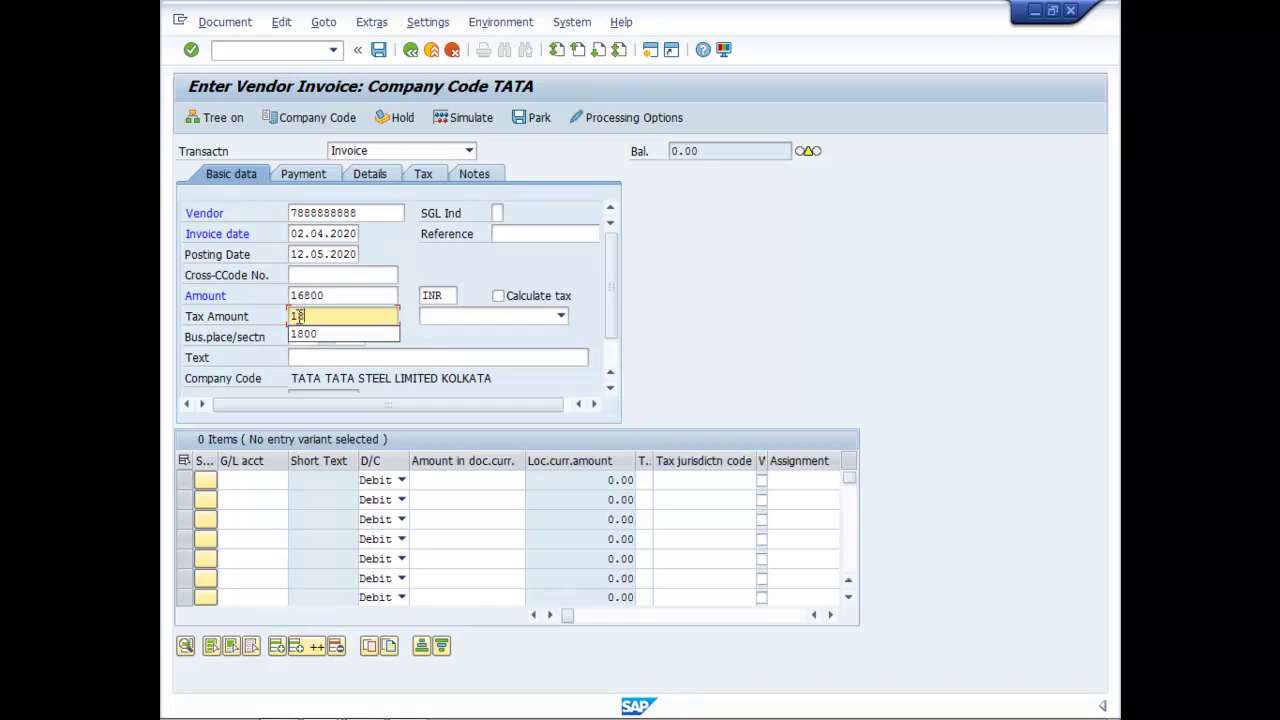
text(00)
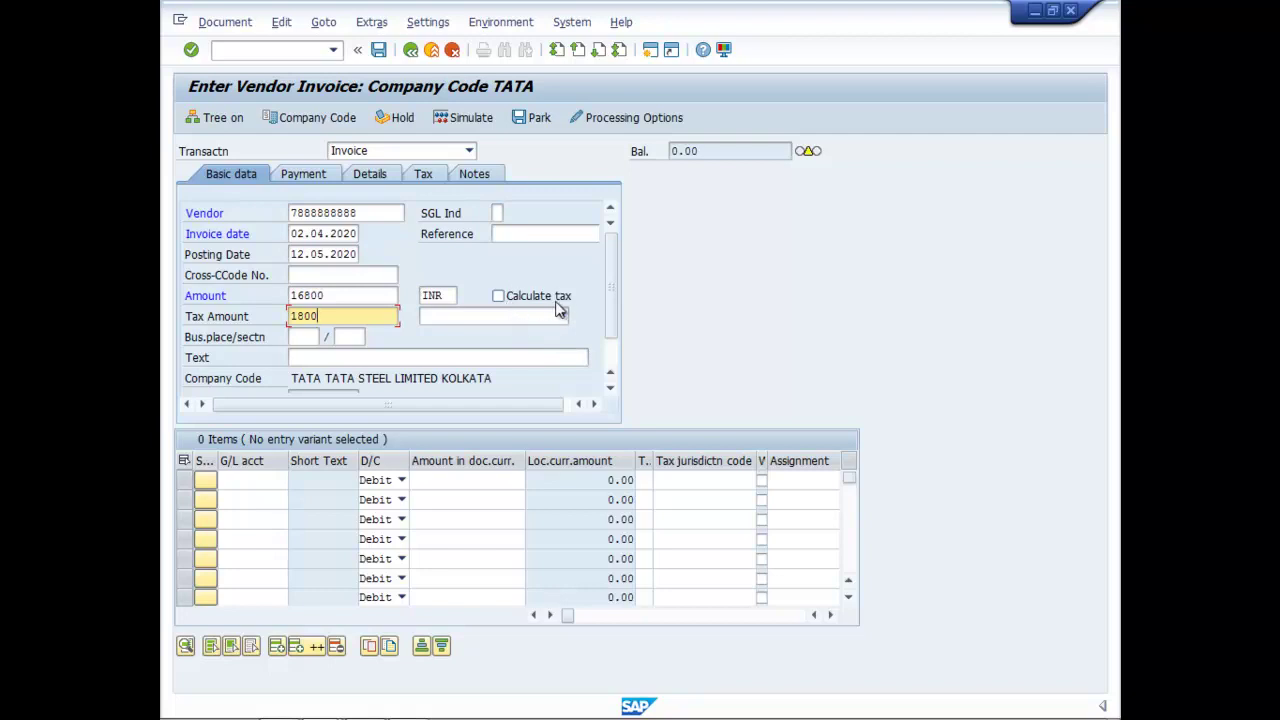
click(297, 360)
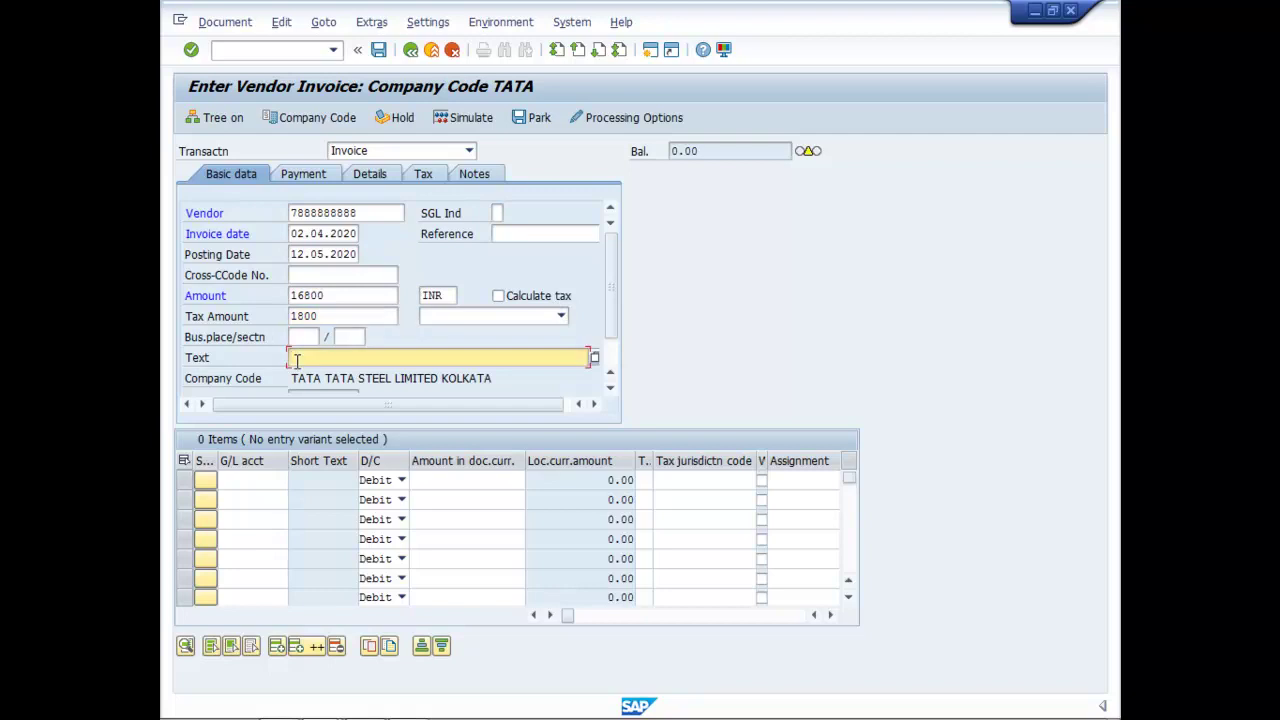
text(Pu)
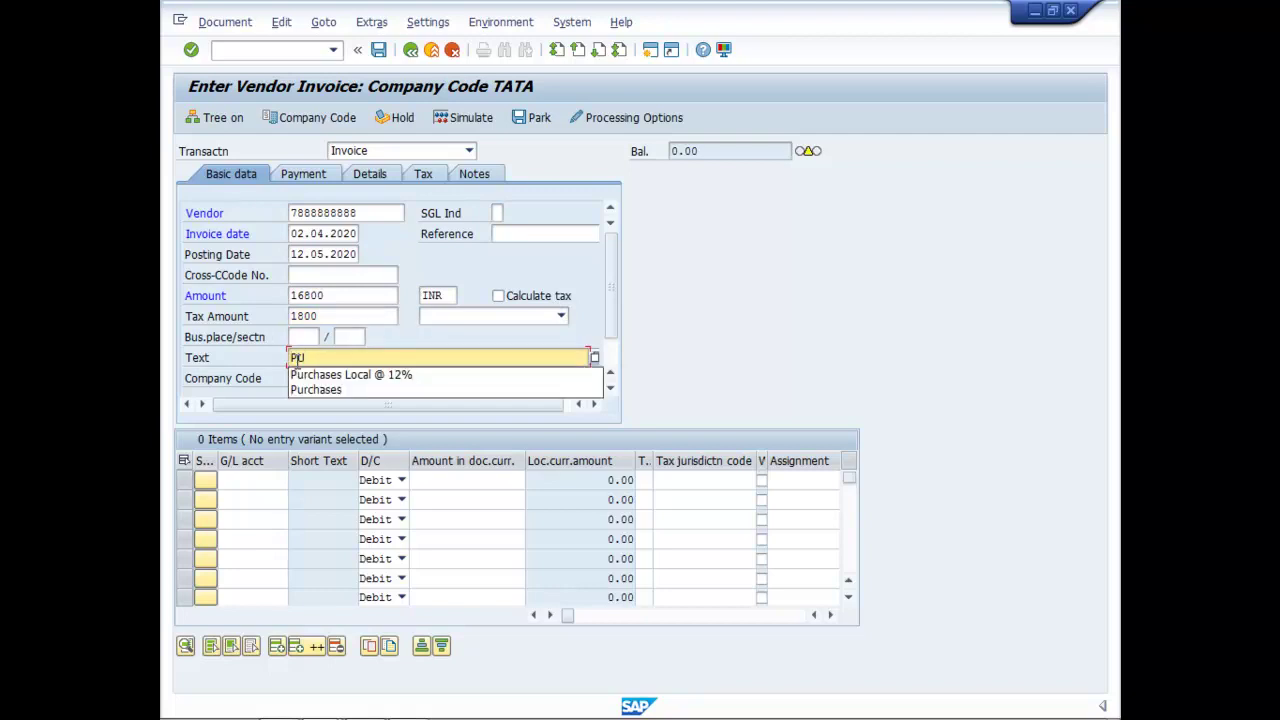
Set the text to 'Purchases Local @ 12%' and put G/L account 504000 on line one.
click(318, 377)
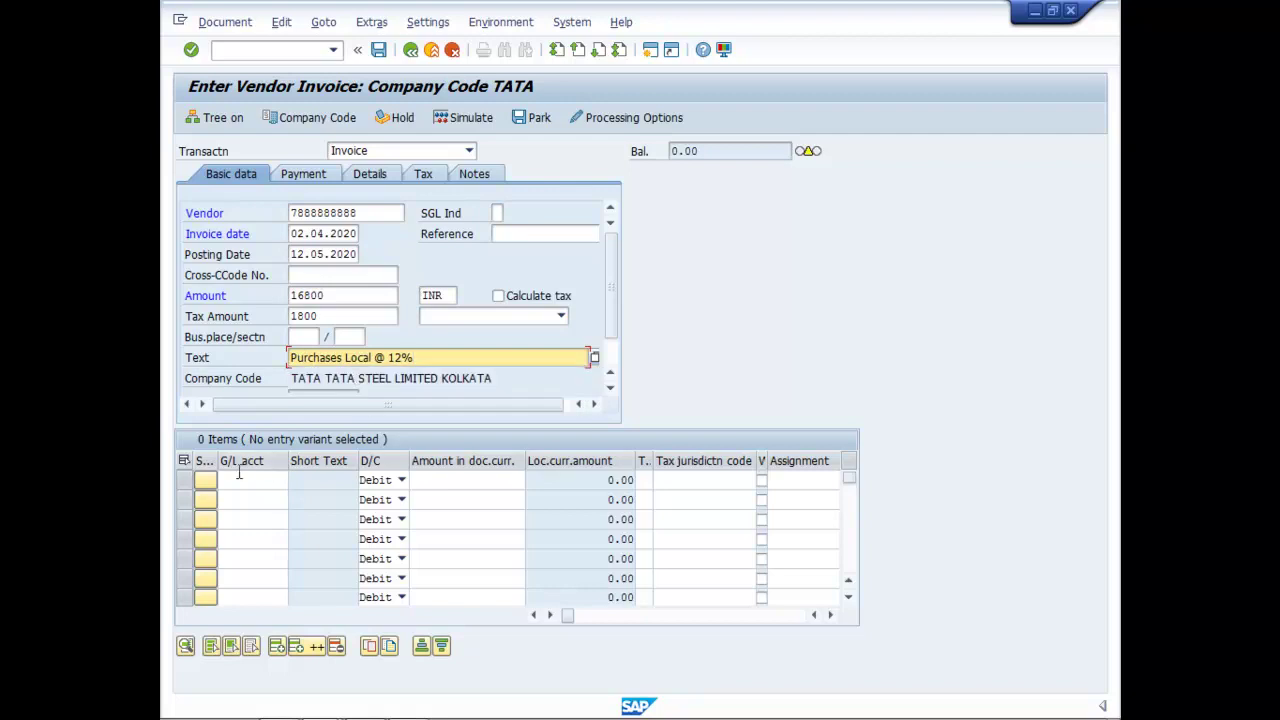
click(239, 479)
click(289, 480)
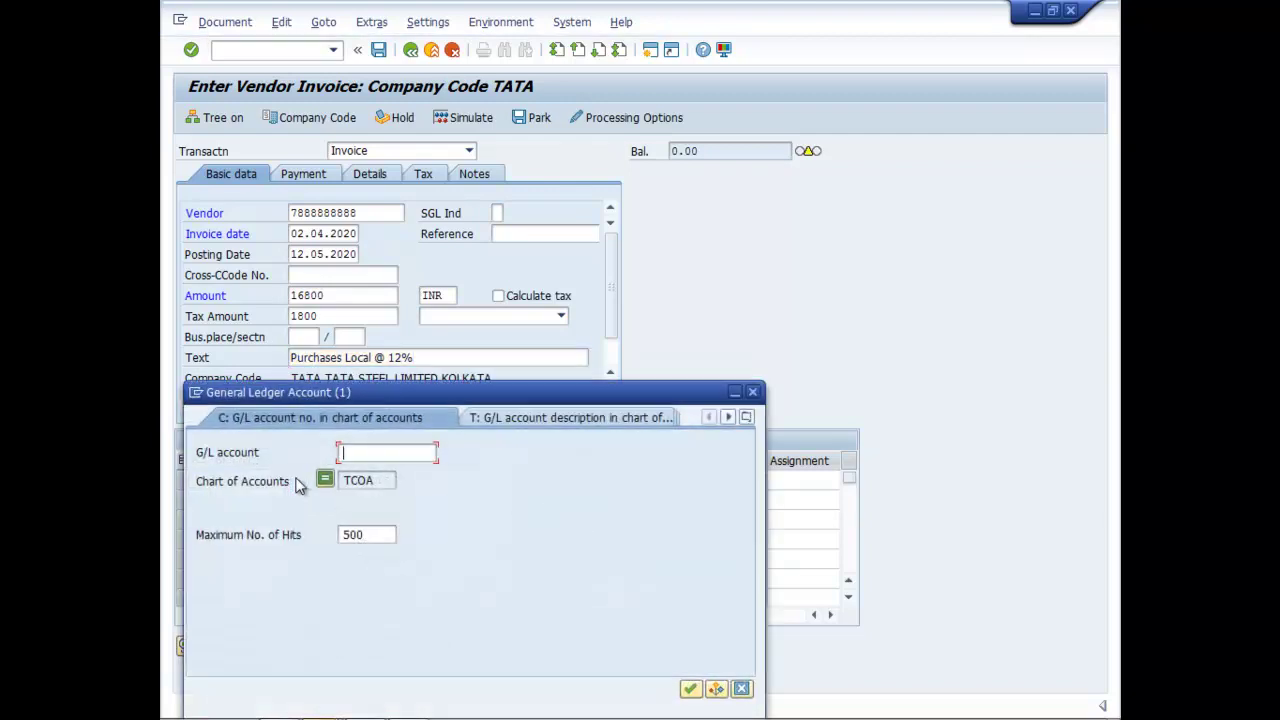
click(690, 689)
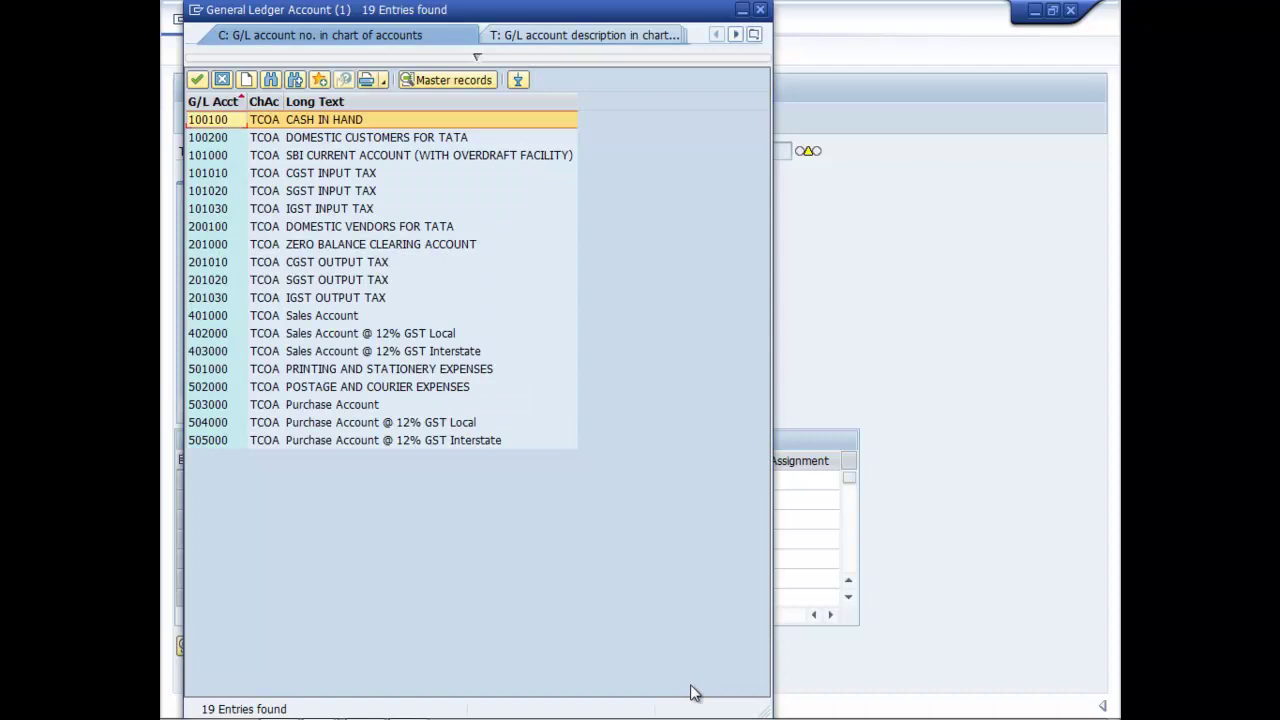
click(335, 424)
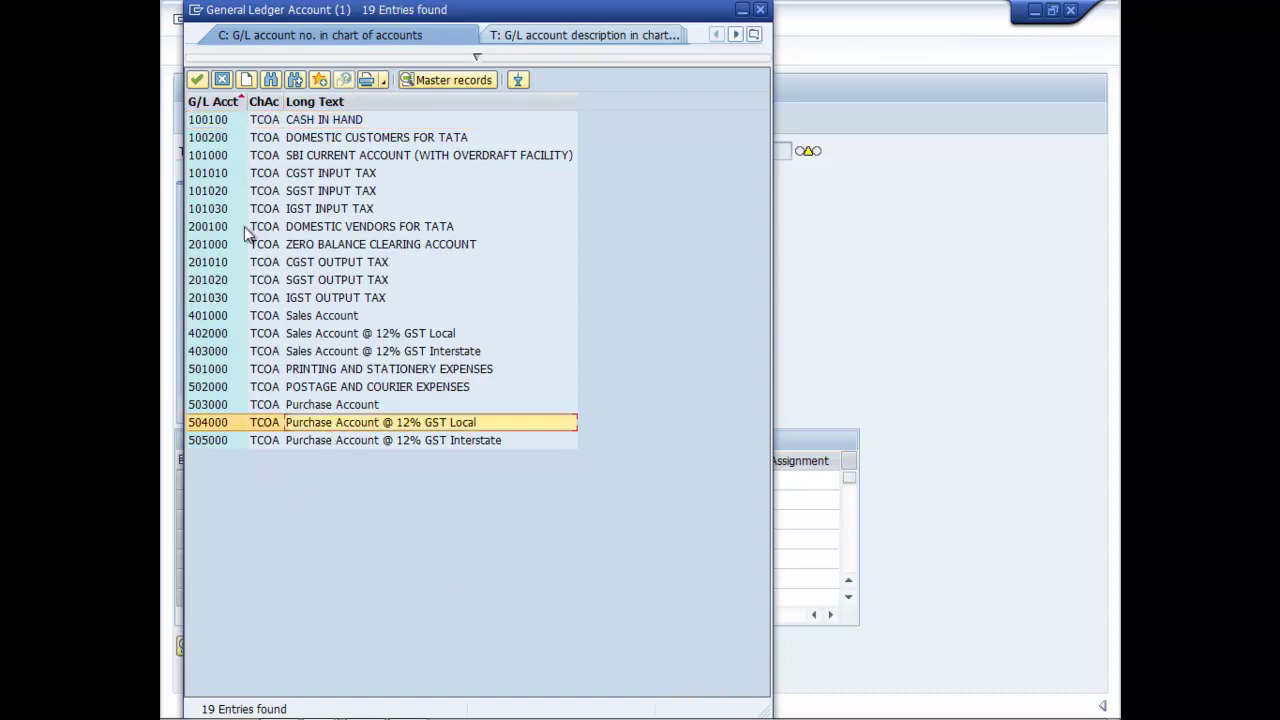
click(197, 80)
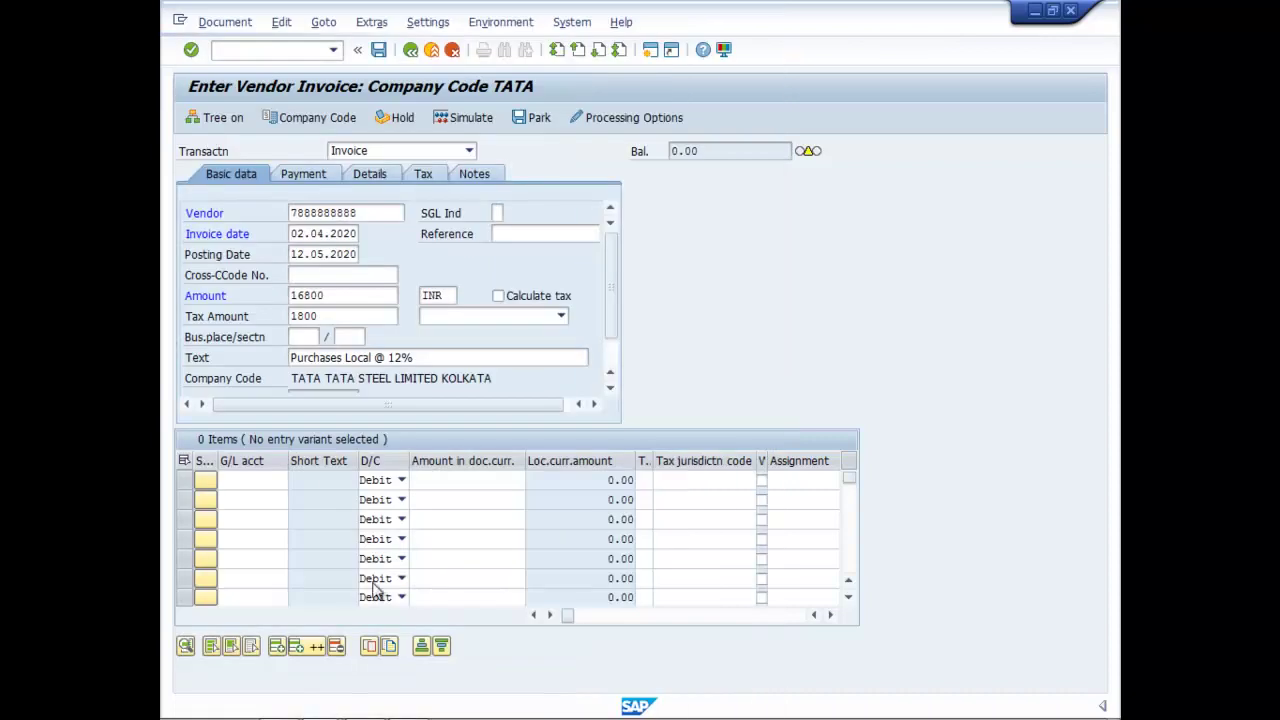
Enter 15000 as the debit amount for account 504000 and confirm.
click(498, 486)
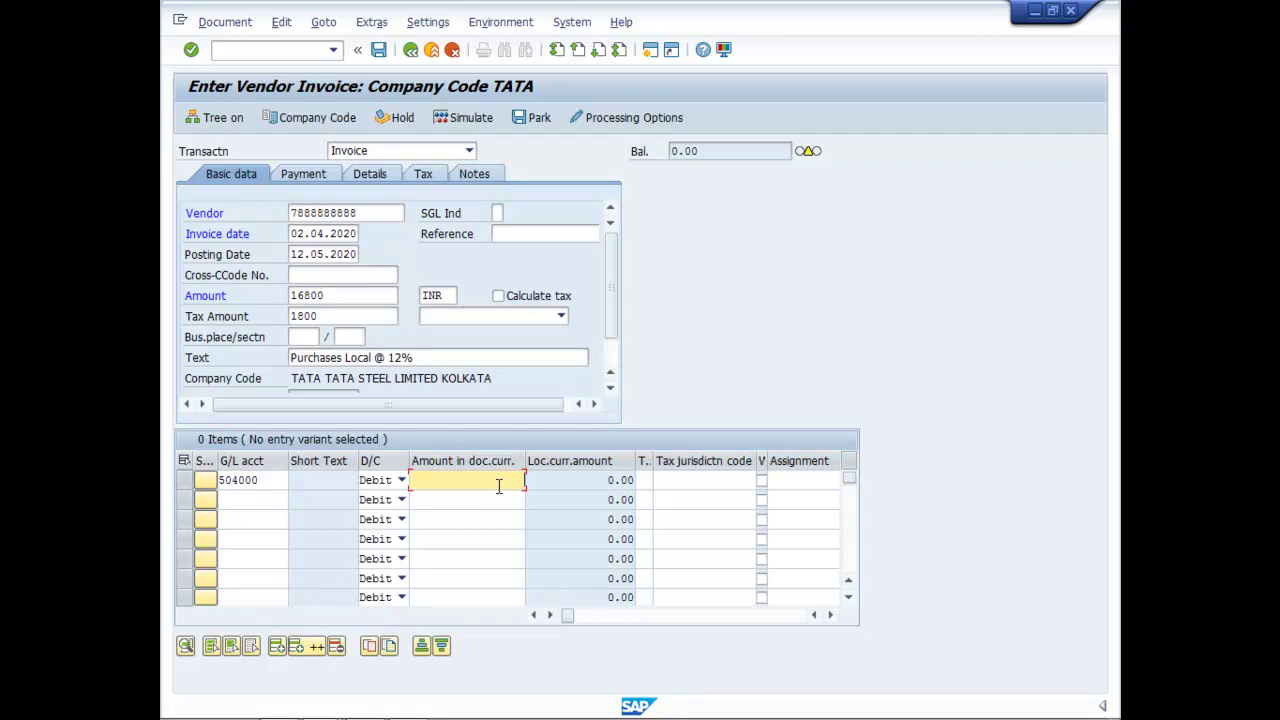
key(Return)
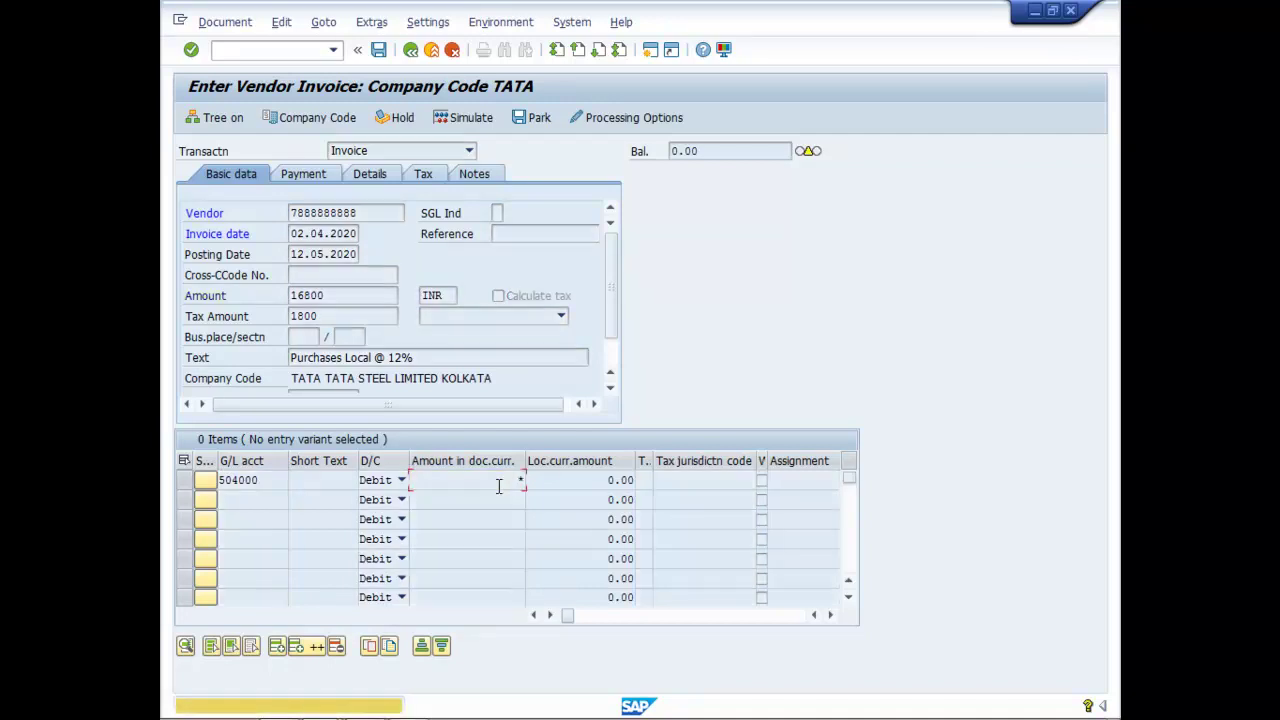
text(15000)
key(Return)
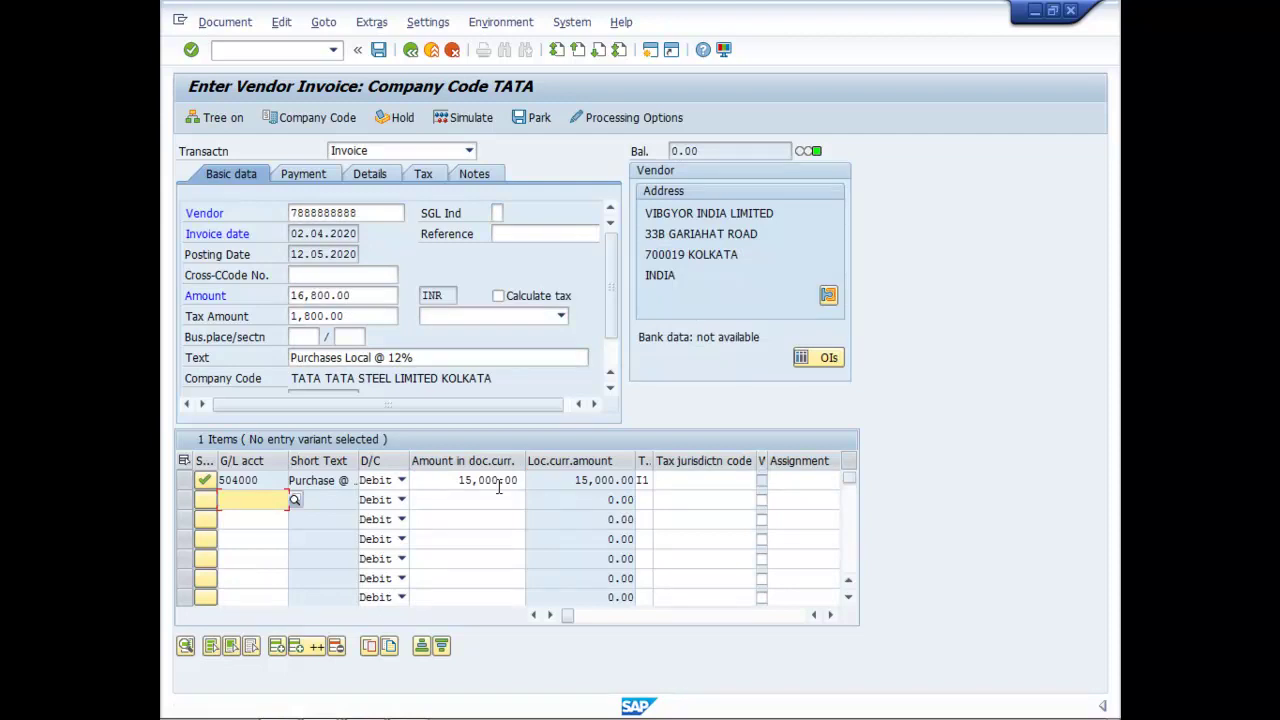
Simulate the invoice to review vendor, purchase, CGST and SGST lines, then post it as document 3.
click(472, 117)
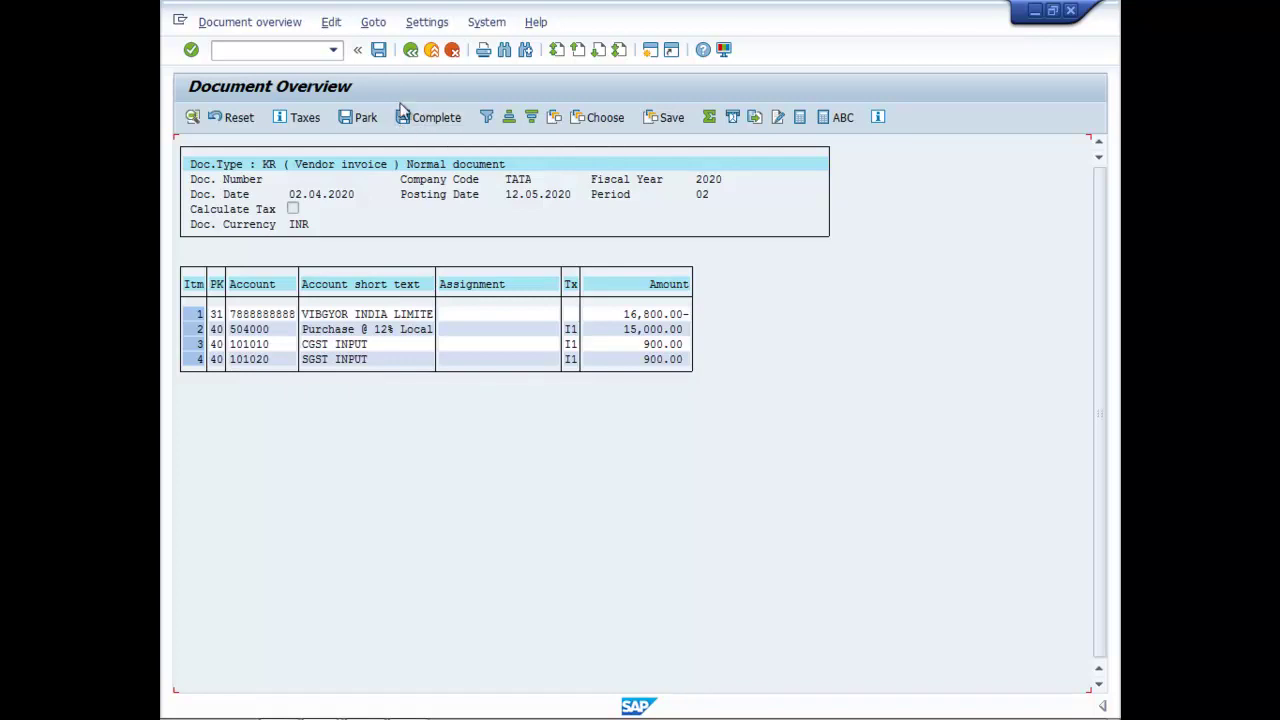
click(379, 49)
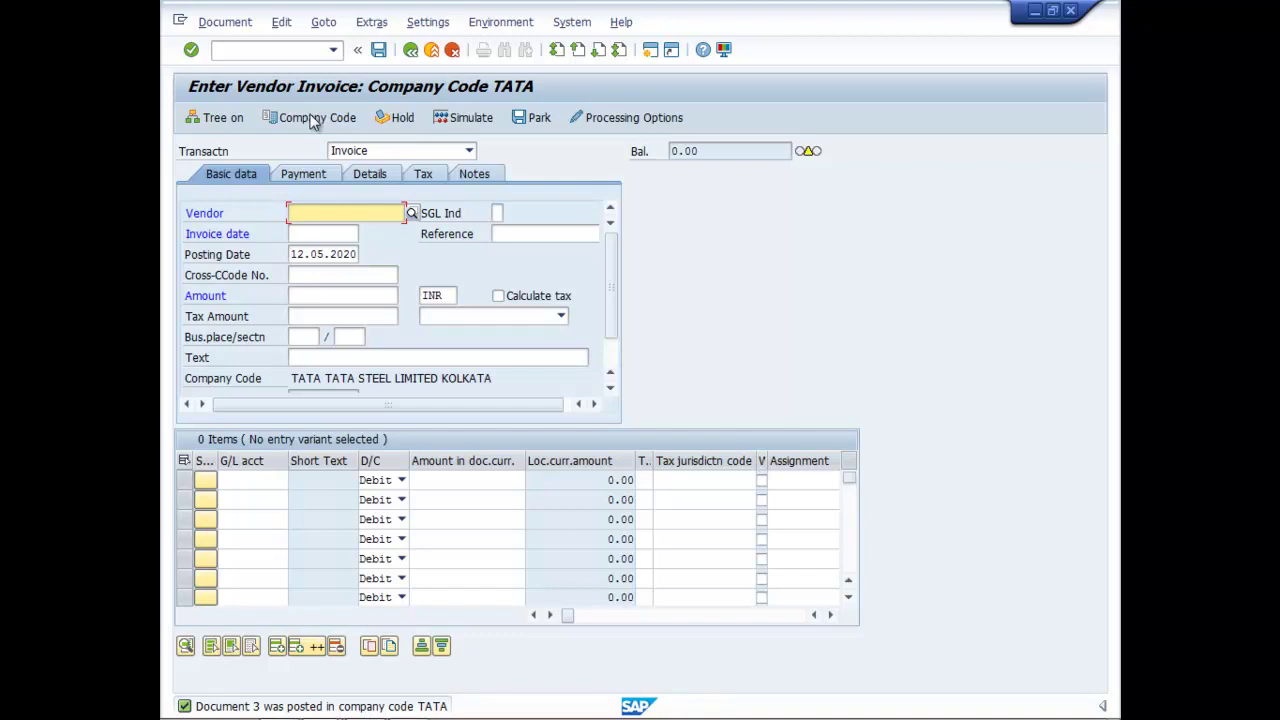
Run /NFBL3N with the 504000 account filter cleared and All items selected.
click(270, 51)
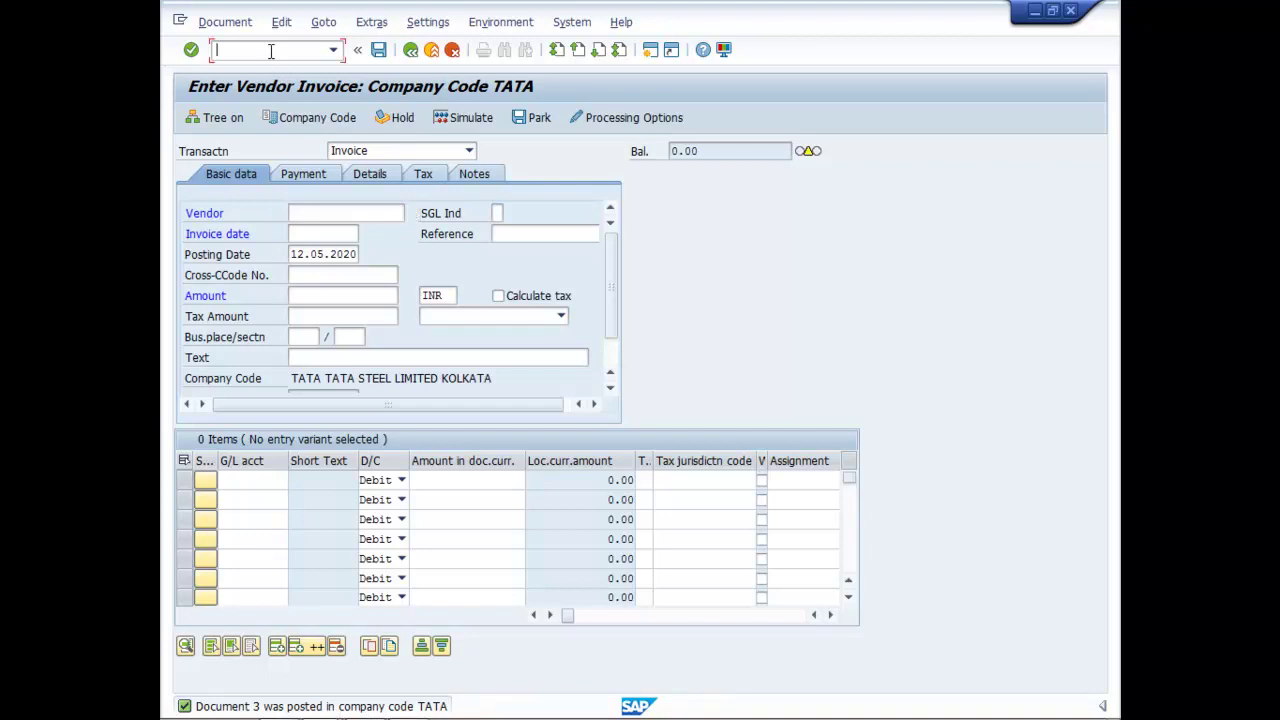
text(/NFBL3N)
key(Return)
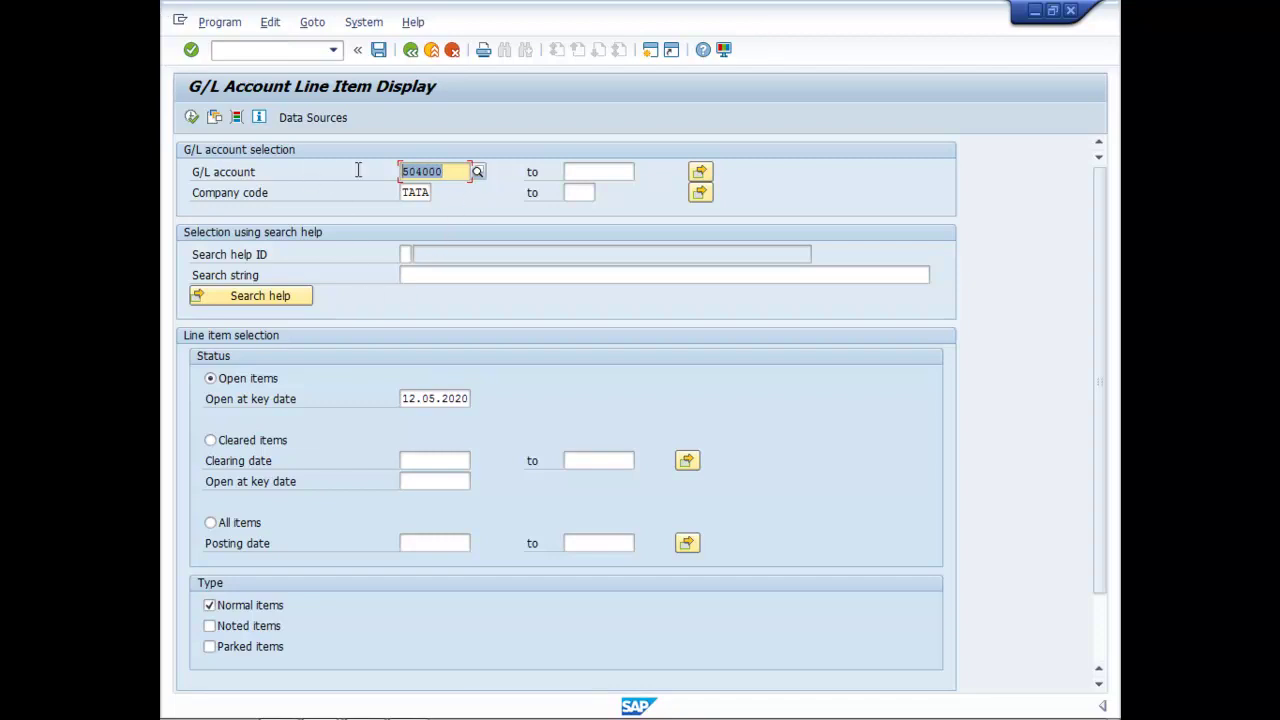
key(Delete)
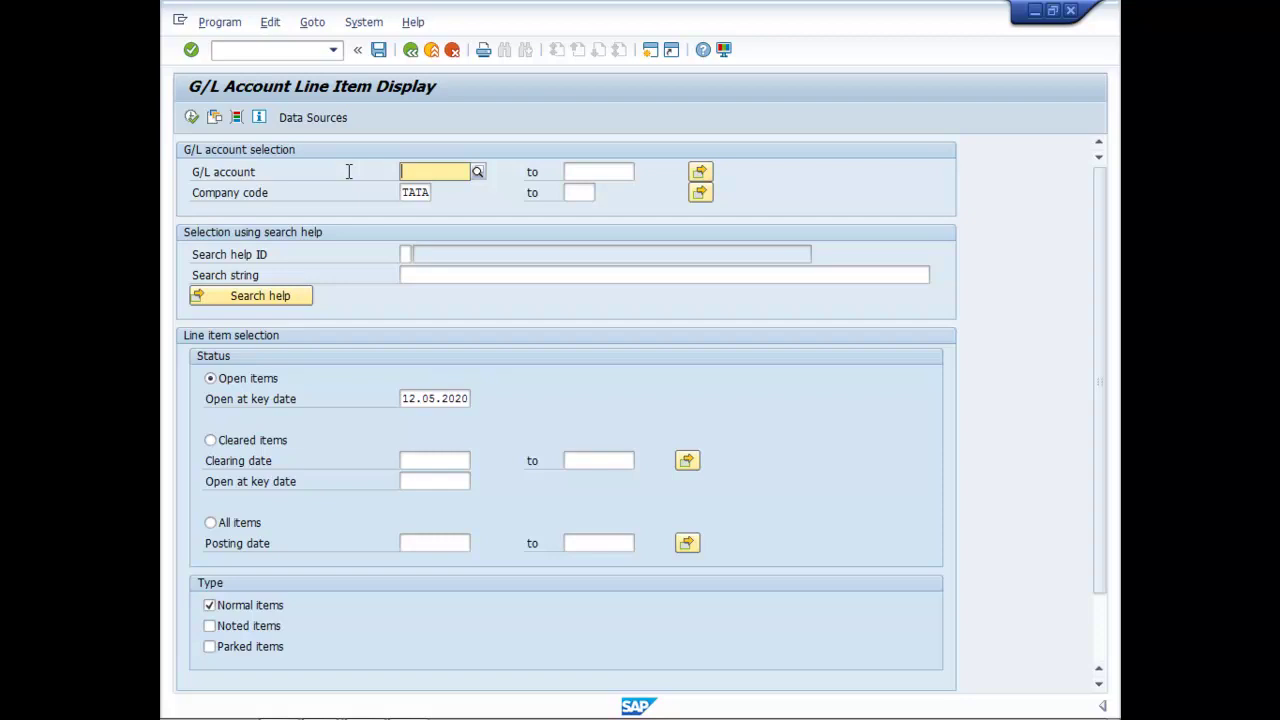
click(210, 522)
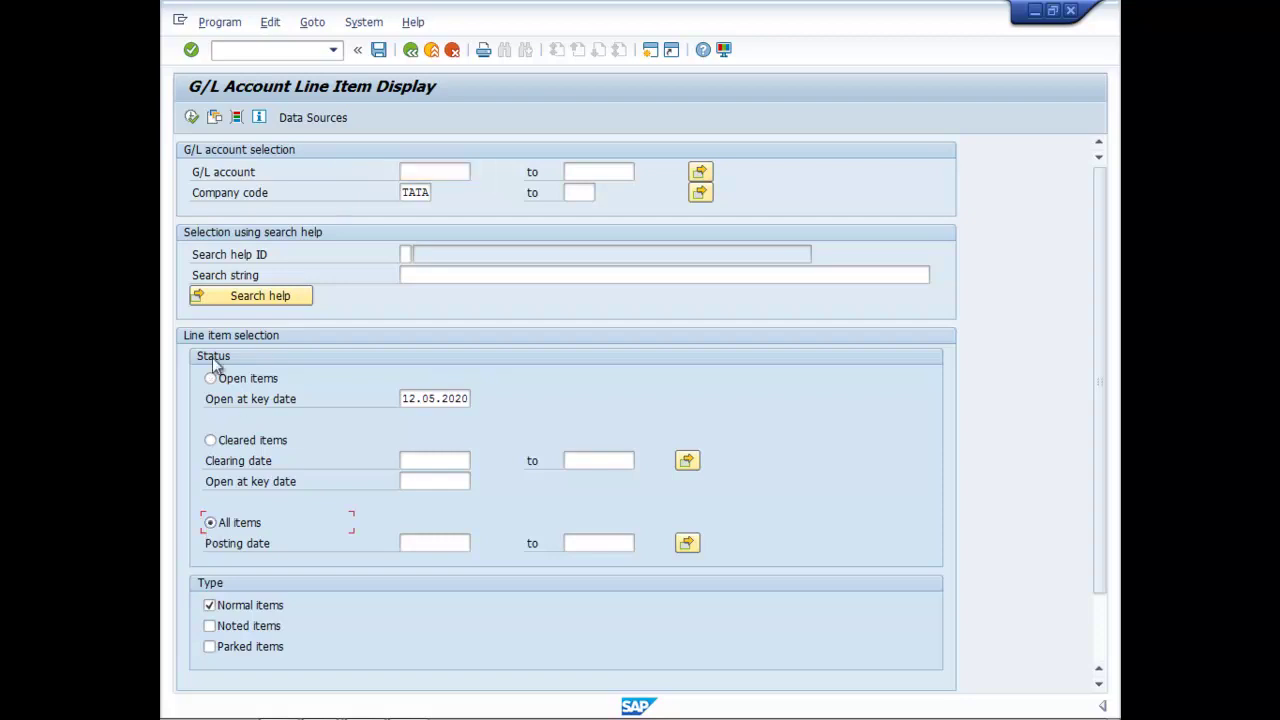
click(192, 117)
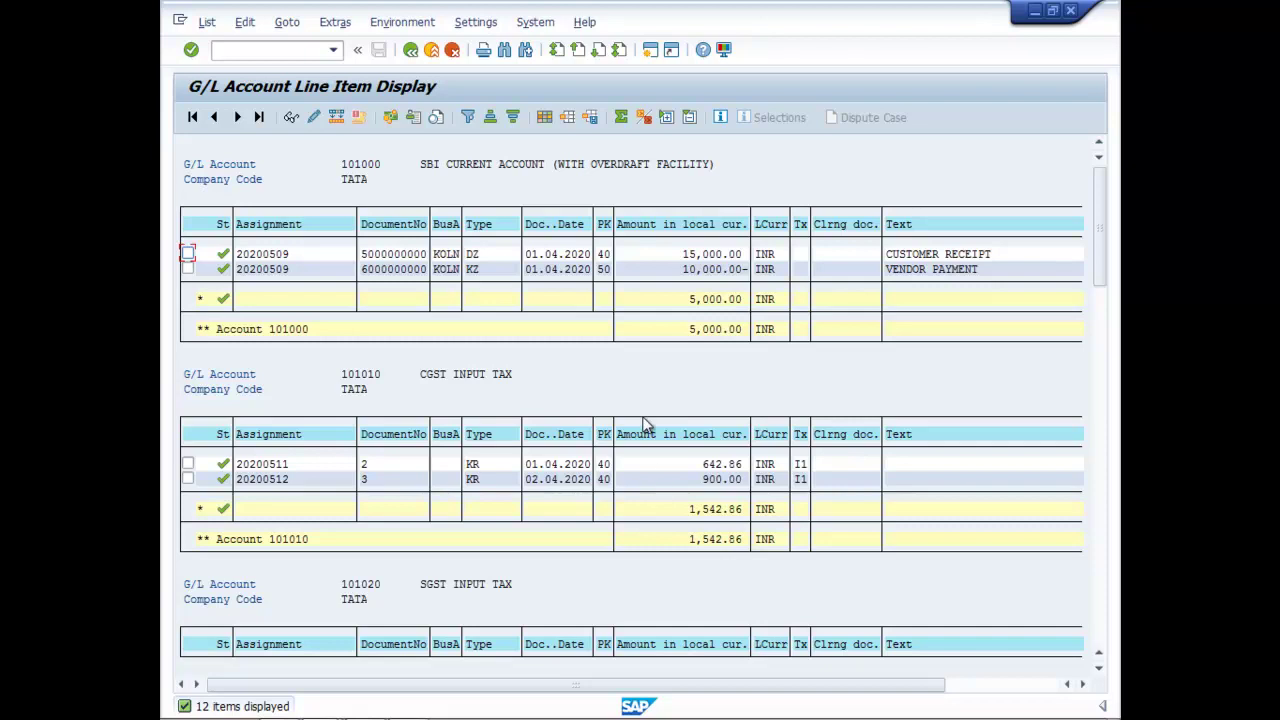
Scroll to the bottom of the G/L list to see 504000's 15,000.00 line and the 30,050.00 total.
scroll(675, 553, down, 1)
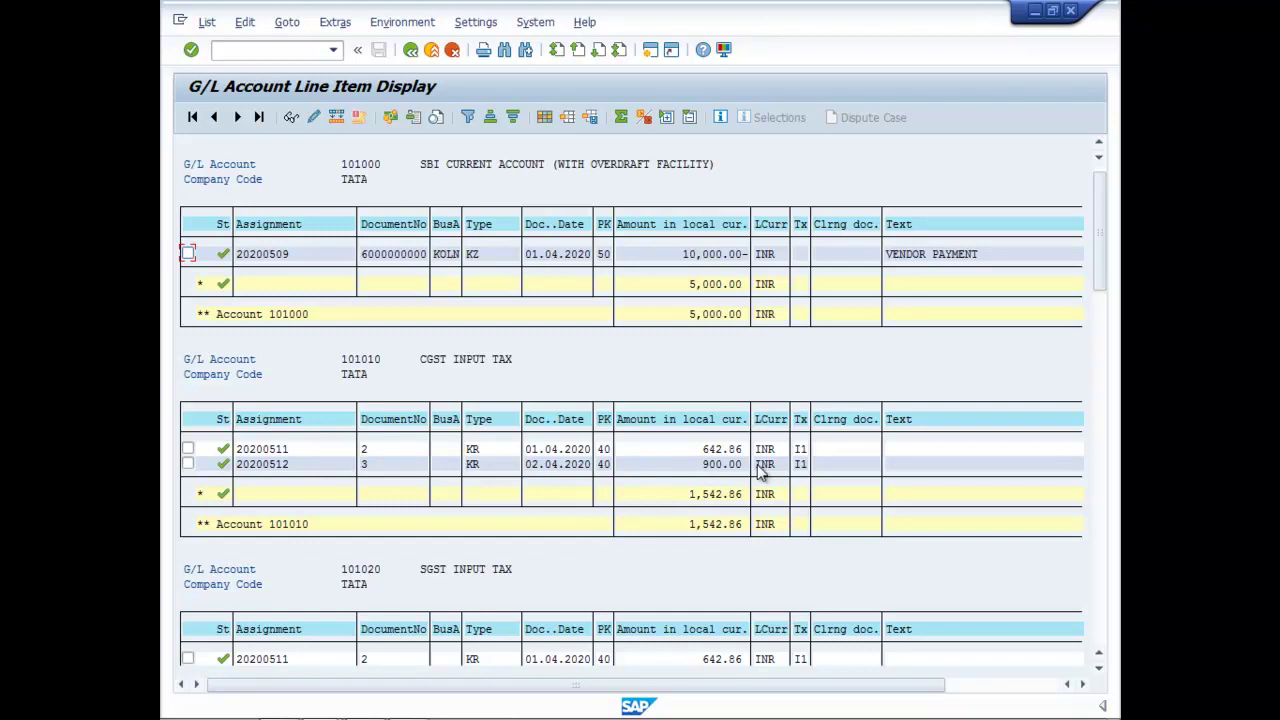
scroll(822, 568, down, 2)
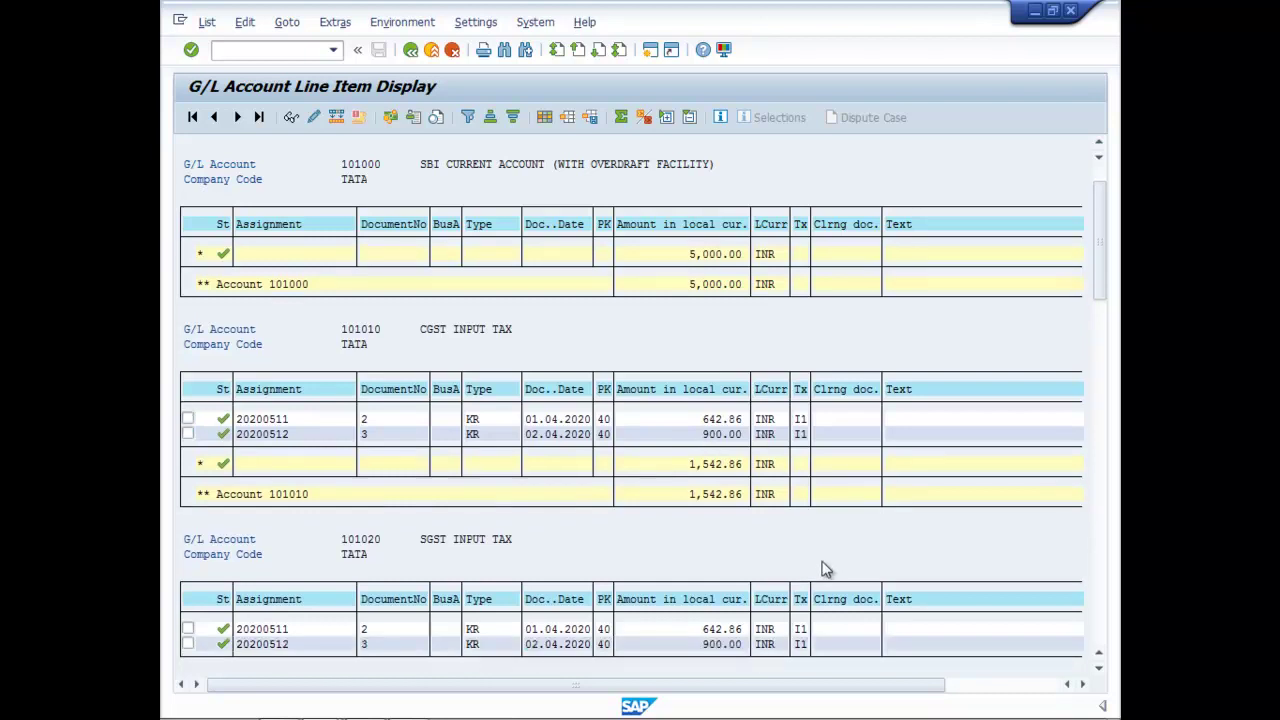
scroll(822, 568, down, 1)
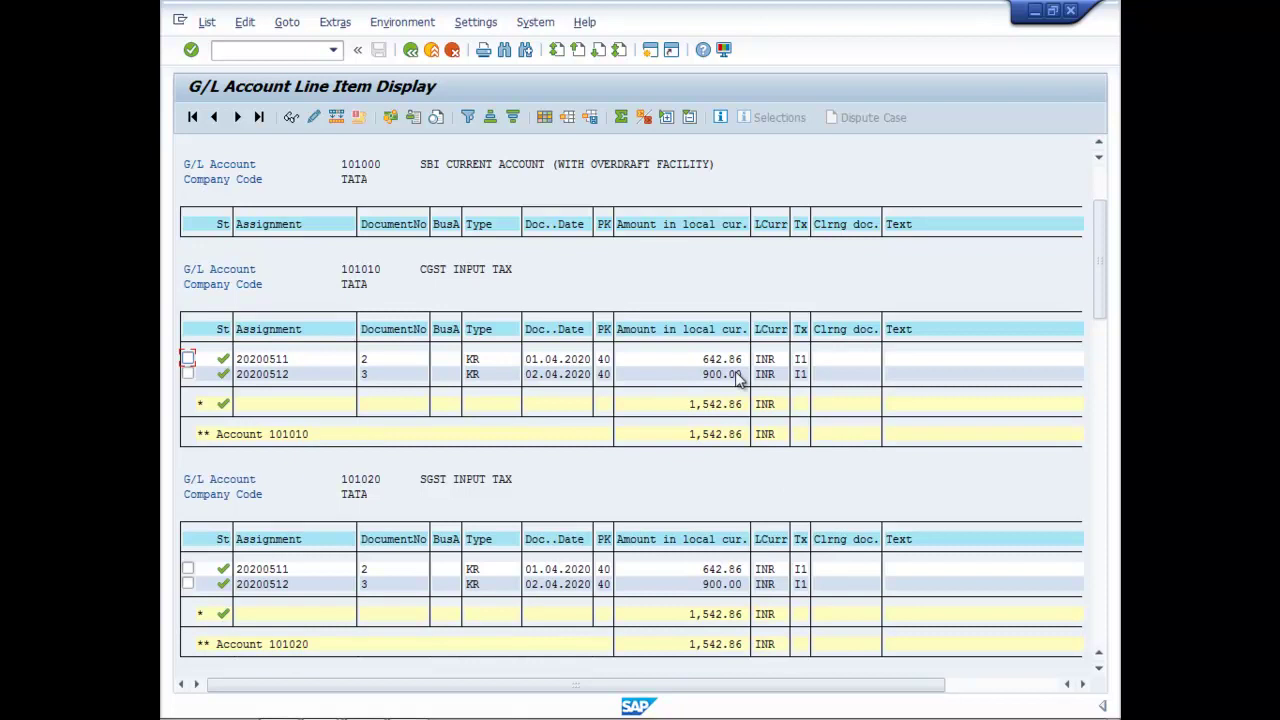
scroll(845, 538, down, 3)
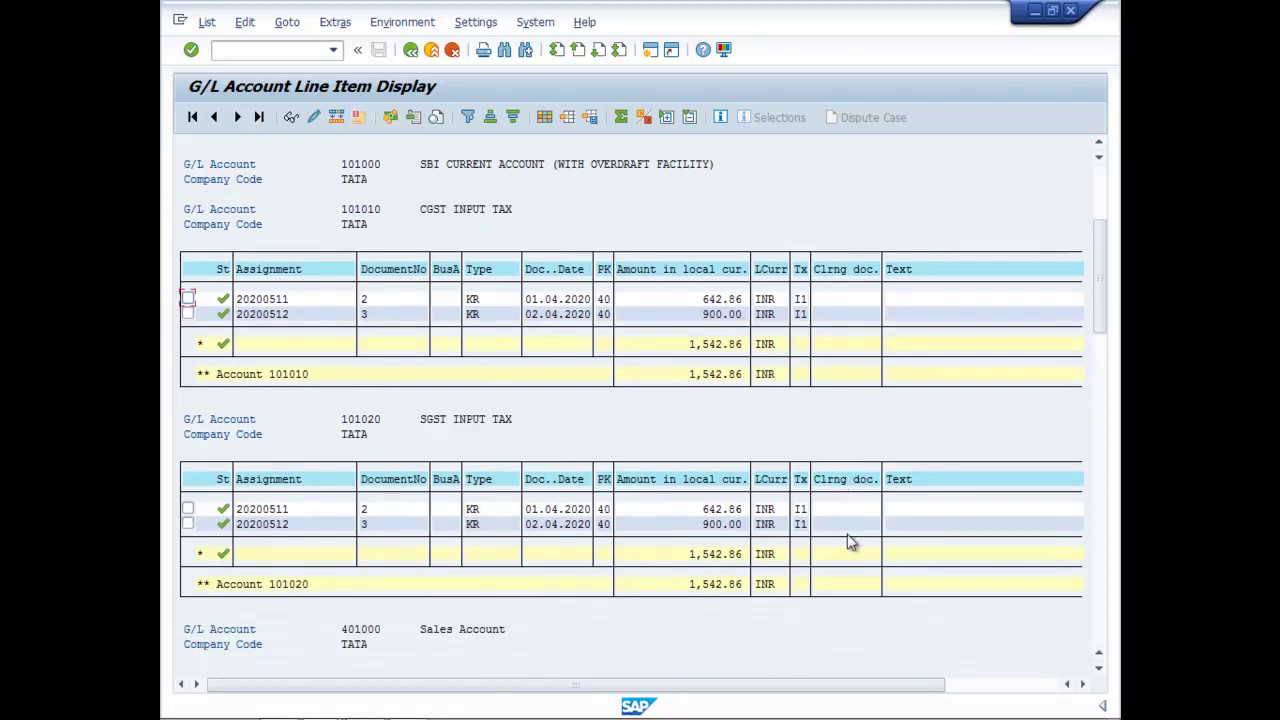
scroll(847, 536, down, 1)
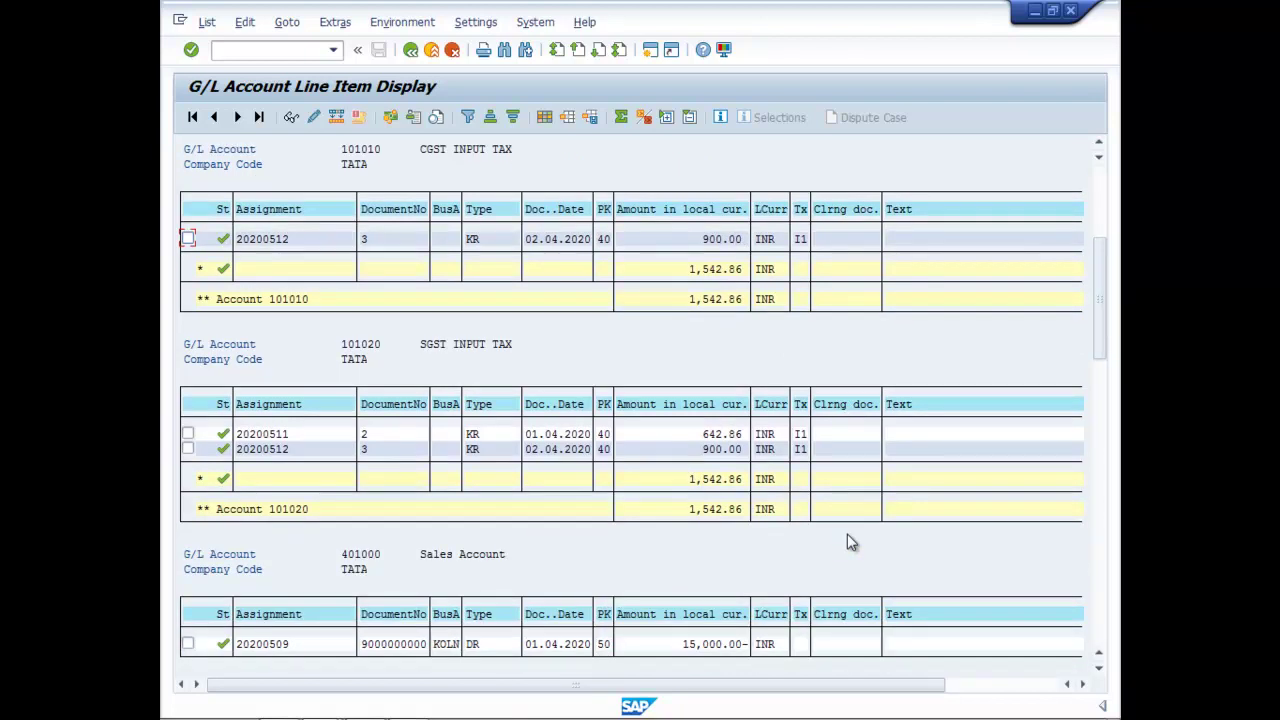
scroll(847, 536, down, 1)
scroll(864, 532, down, 2)
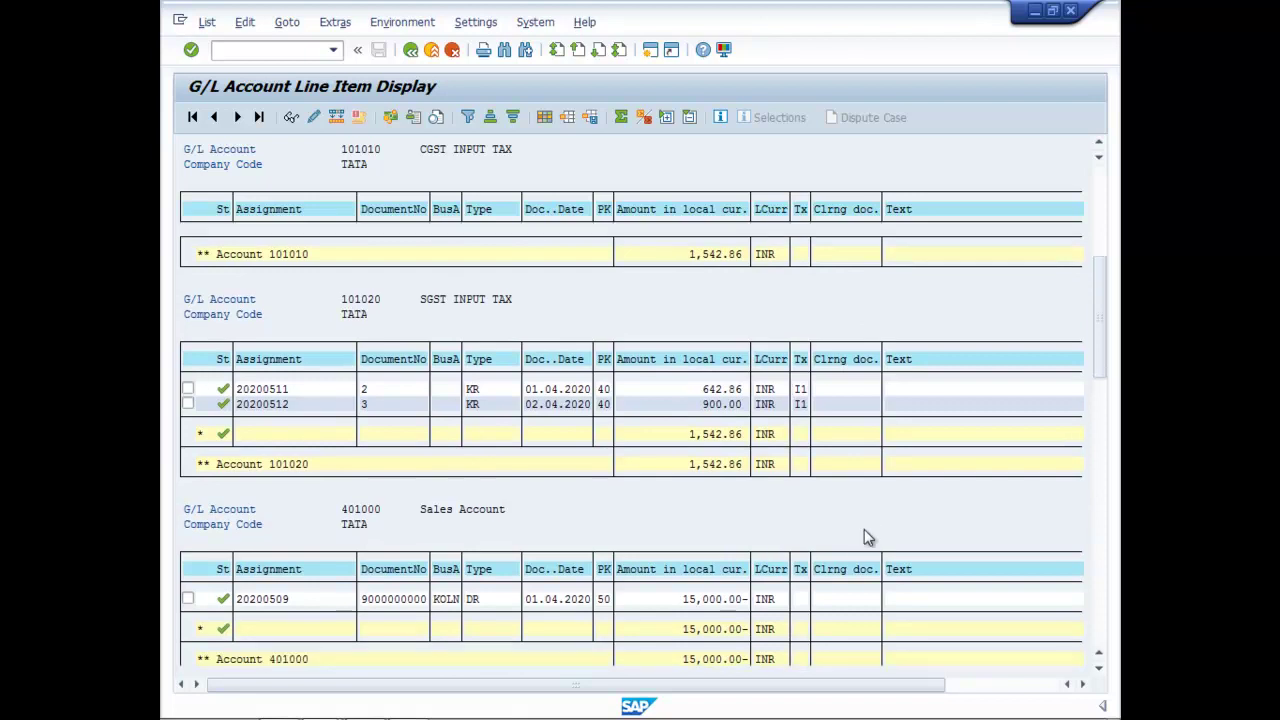
scroll(862, 534, down, 4)
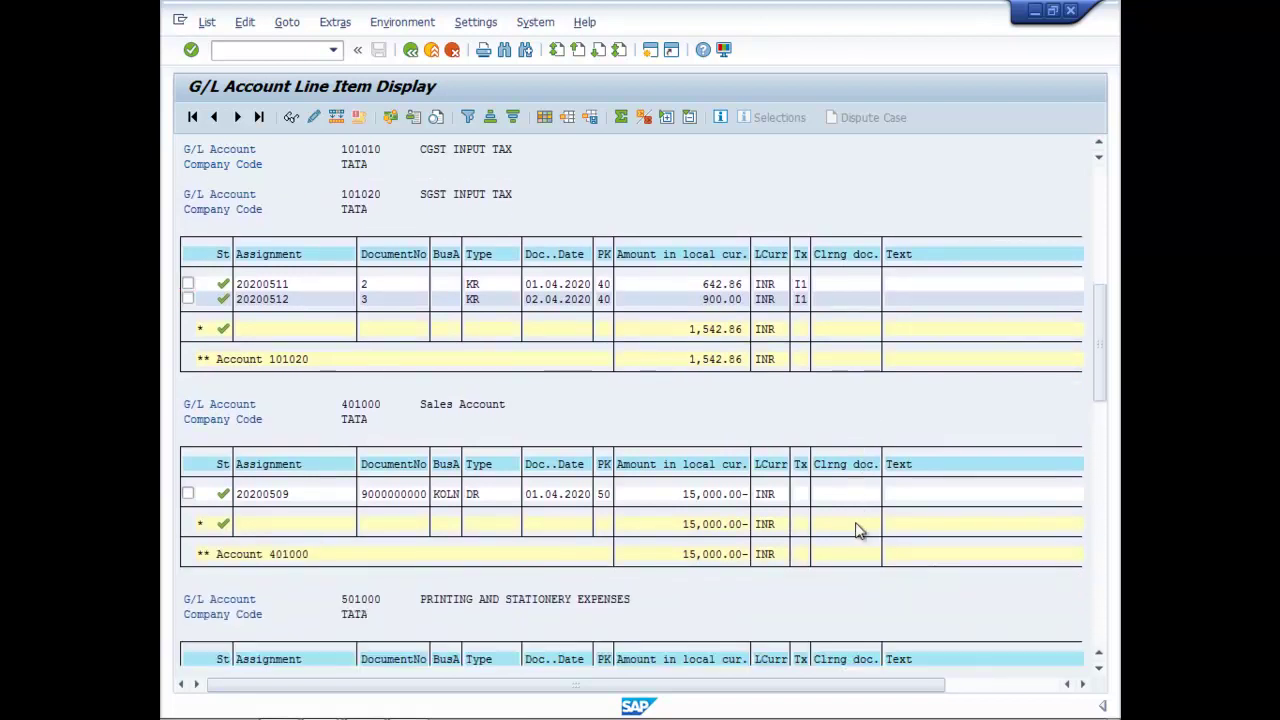
scroll(858, 530, down, 4)
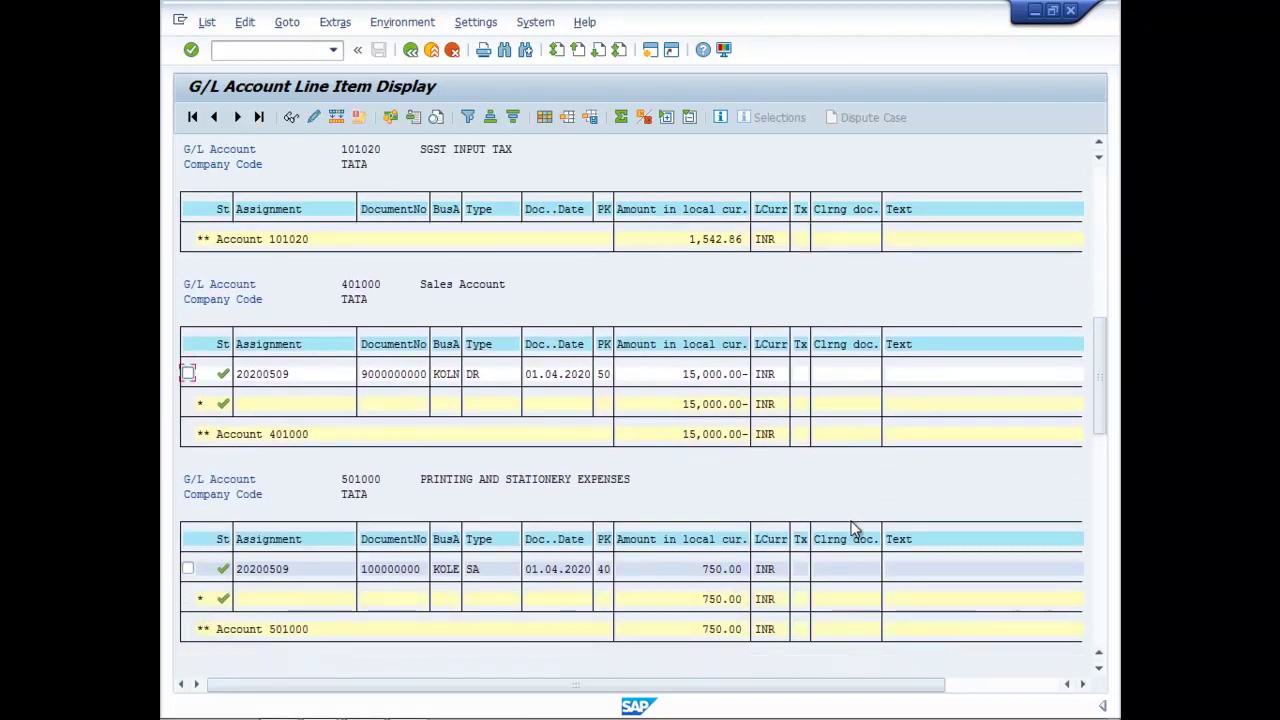
drag(1094, 420, 1082, 640)
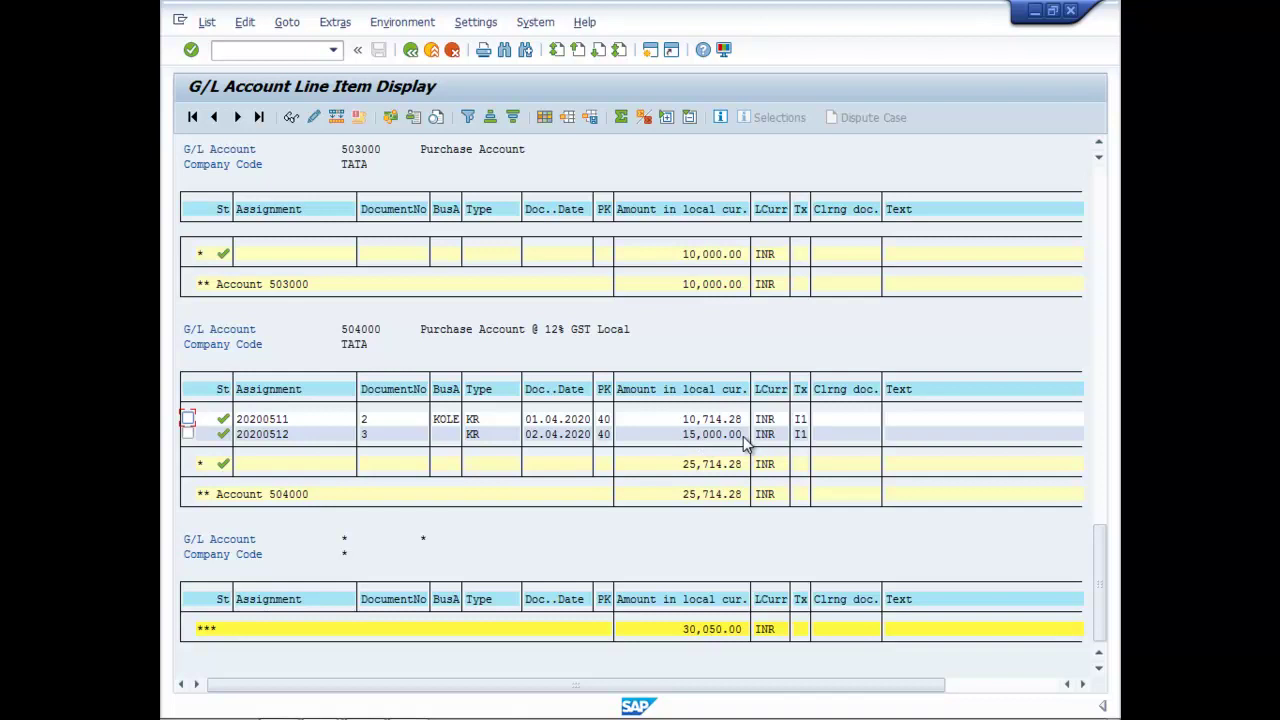
Run /NFBL2N with the vendor account left blank to list open vendor items.
click(284, 52)
text(/NFBL2N)
key(Return)
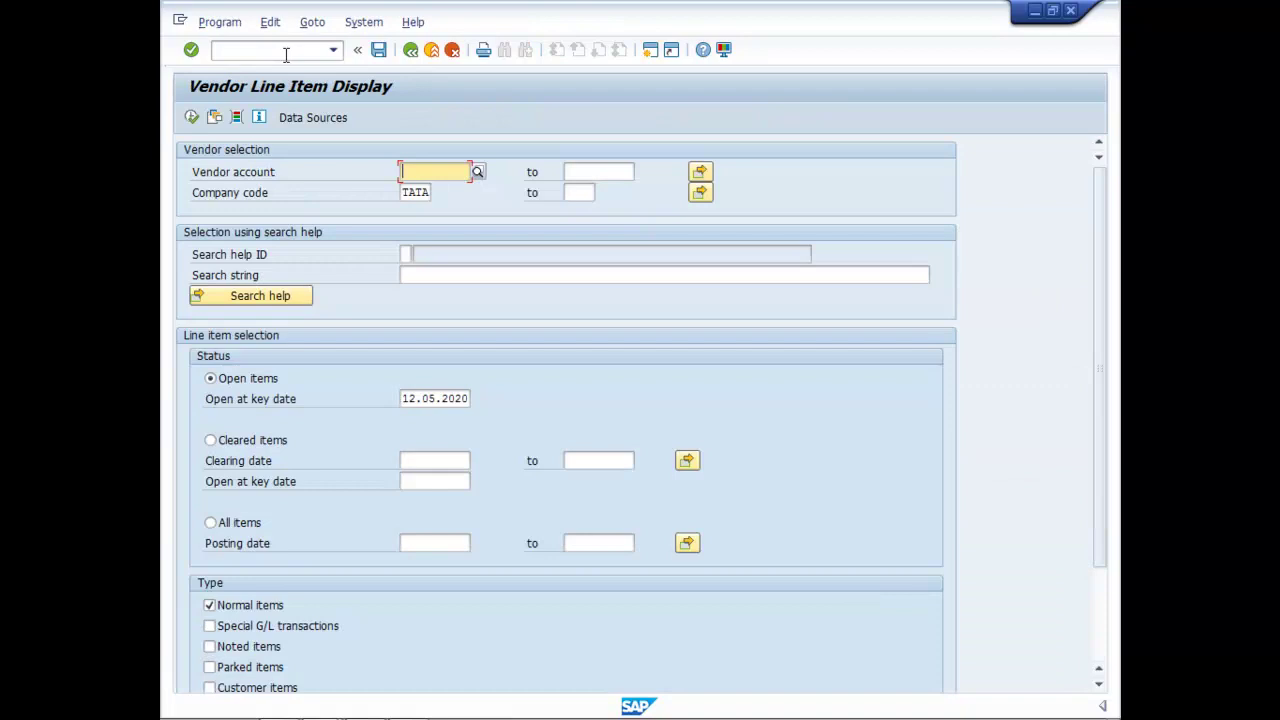
click(191, 117)
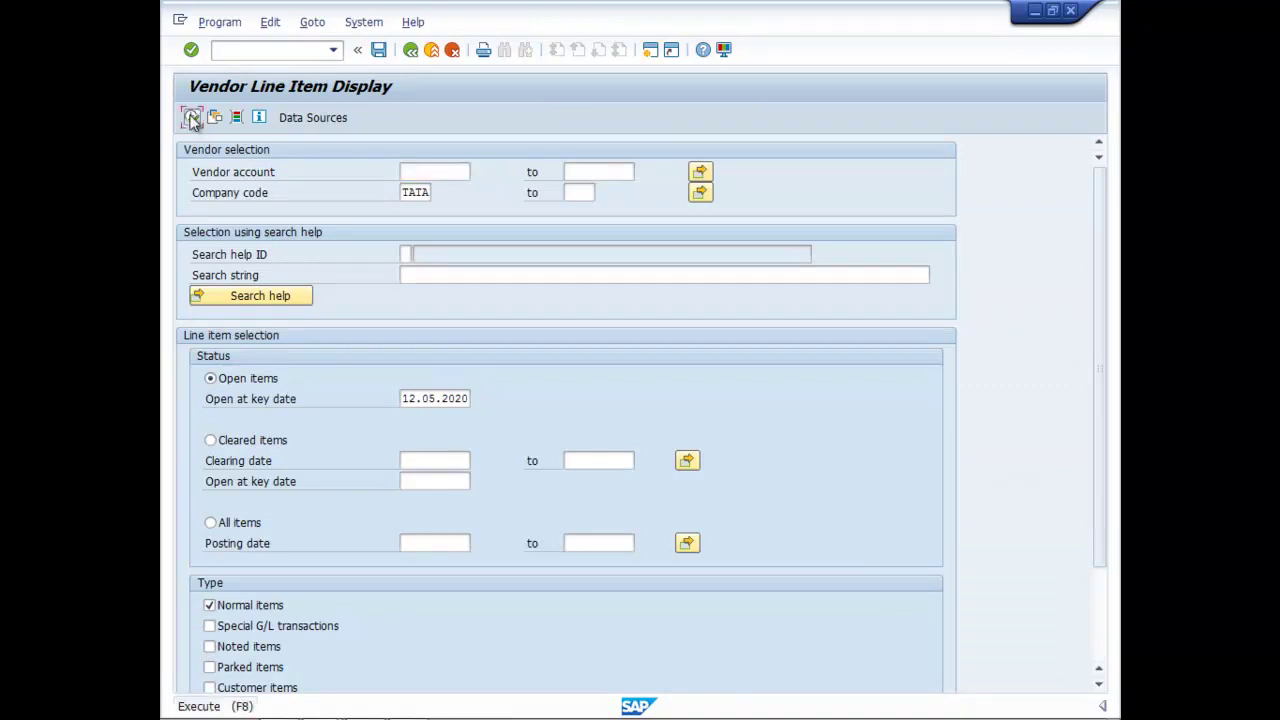